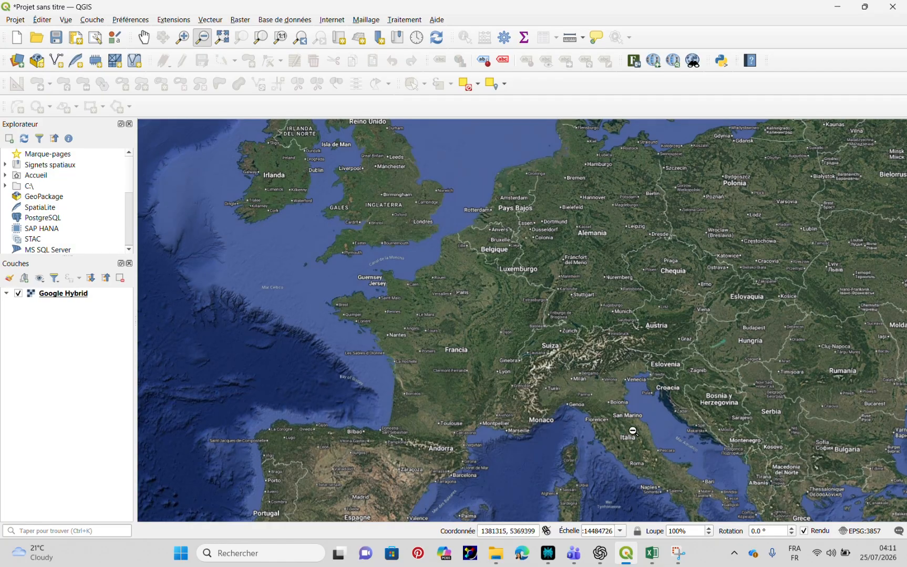
Switch to Excel and save the 0202 France_Indicateurs_Regionaux workbook in CSV (DOS) format in the MES VECTEURS QGIS folder.
{"action": "left_click", "coordinate": [652, 554]}
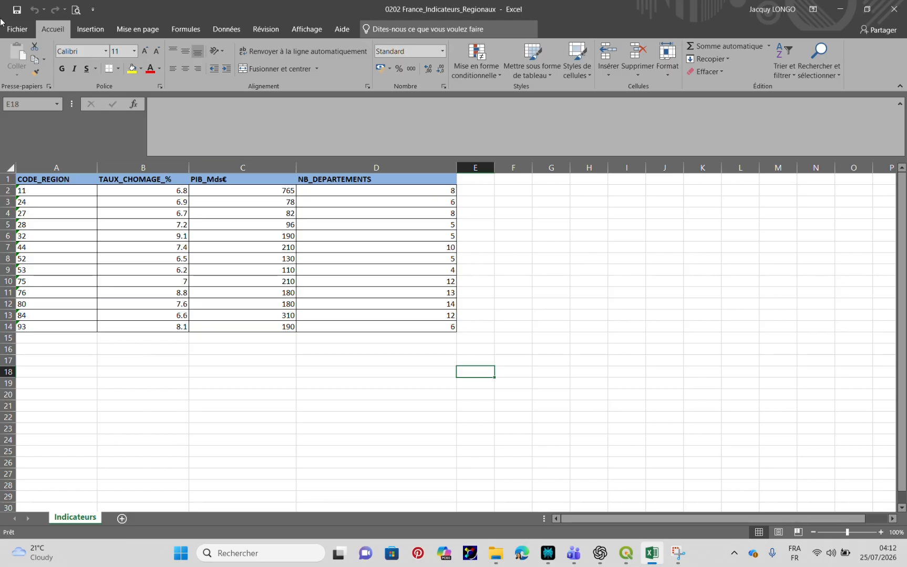
{"action": "left_click", "coordinate": [16, 31]}
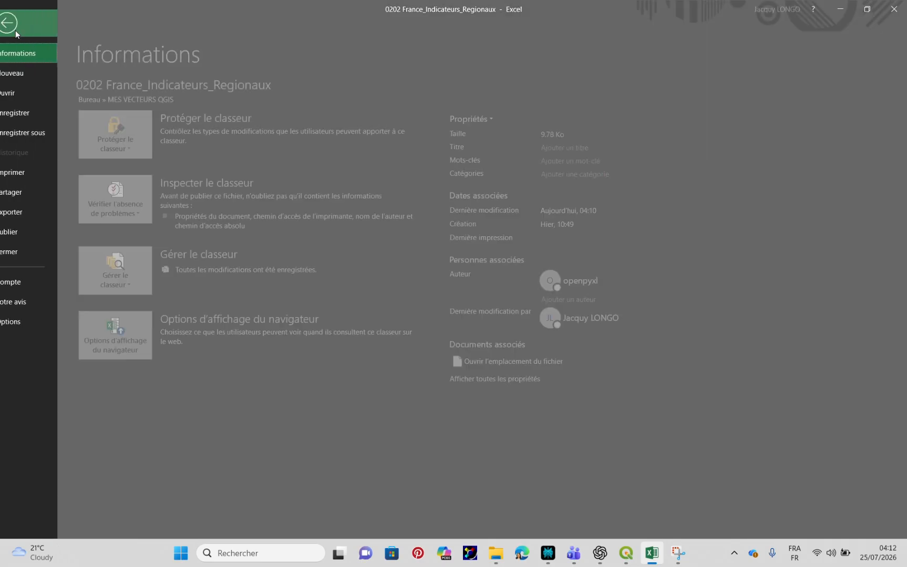
{"action": "left_click", "coordinate": [37, 133]}
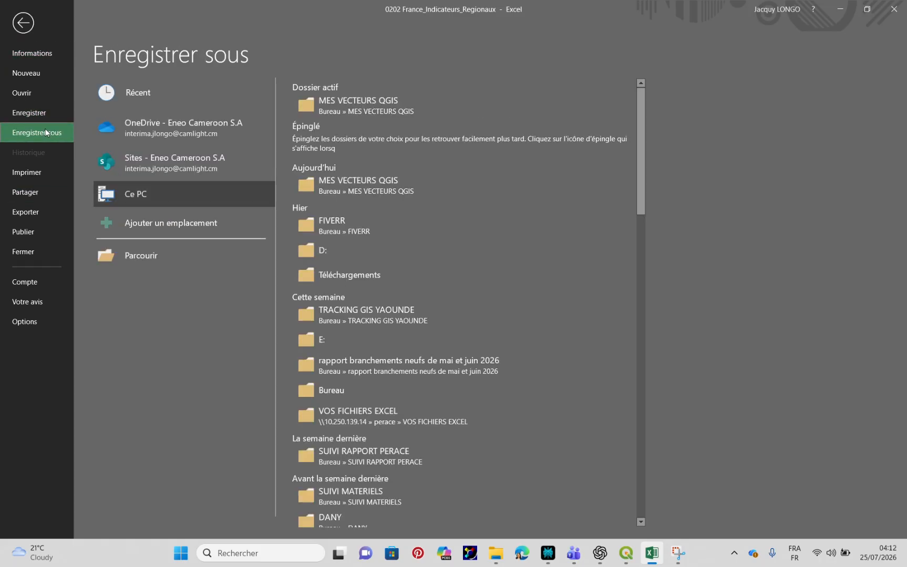
{"action": "left_click", "coordinate": [443, 96]}
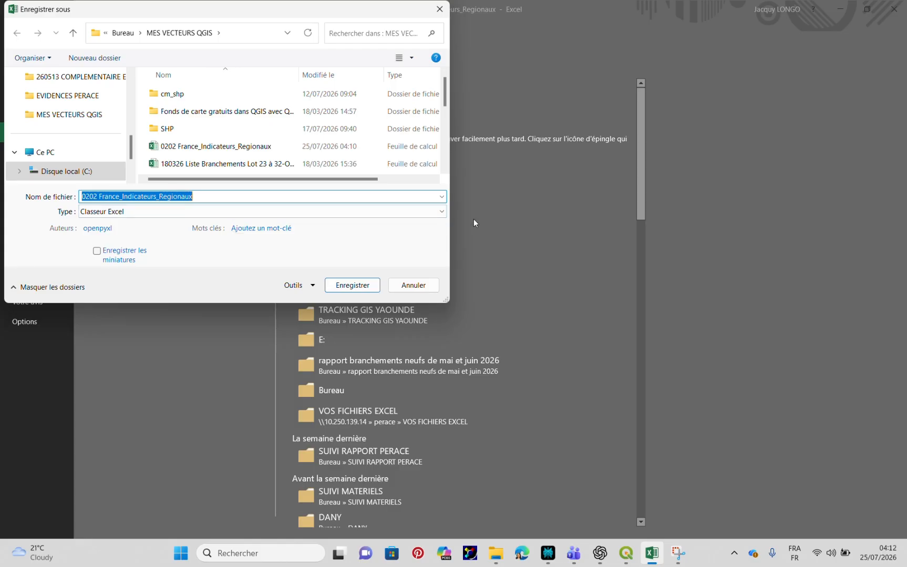
{"action": "left_click", "coordinate": [443, 212]}
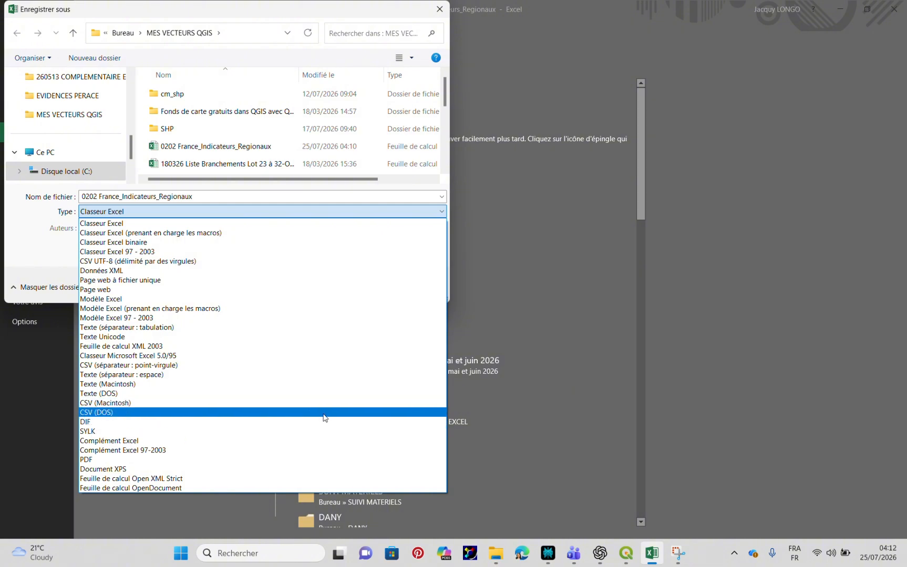
{"action": "left_click", "coordinate": [333, 413]}
{"action": "left_click", "coordinate": [368, 267]}
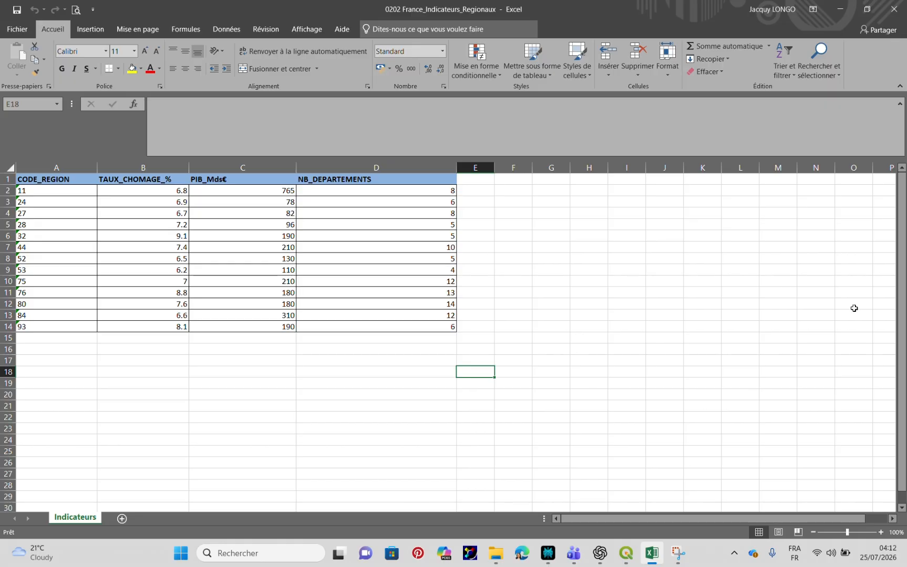
Switch to QGIS and choose the 0202 France_Indicateurs_Regionaux CSV file as the source for a new delimited text layer.
{"action": "left_click", "coordinate": [521, 553]}
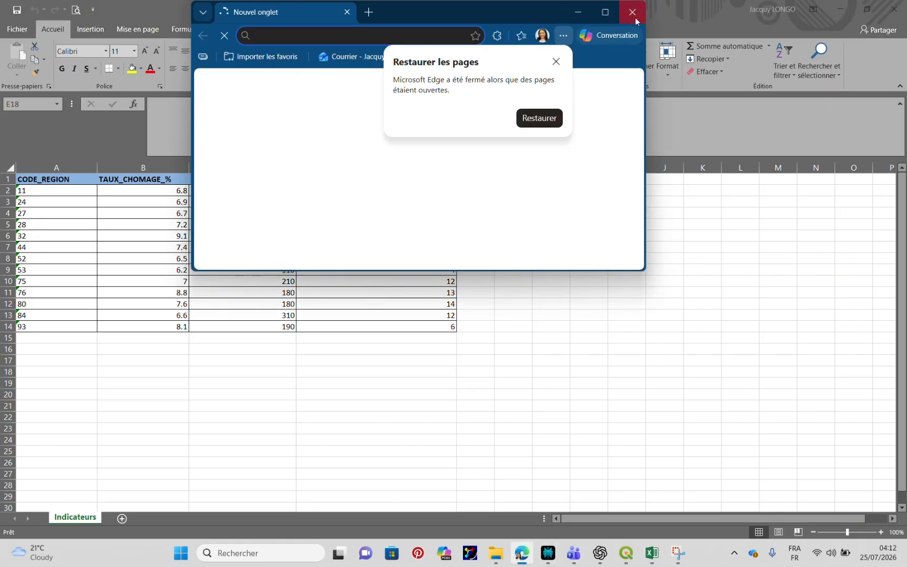
{"action": "left_click", "coordinate": [633, 12]}
{"action": "left_click", "coordinate": [625, 554]}
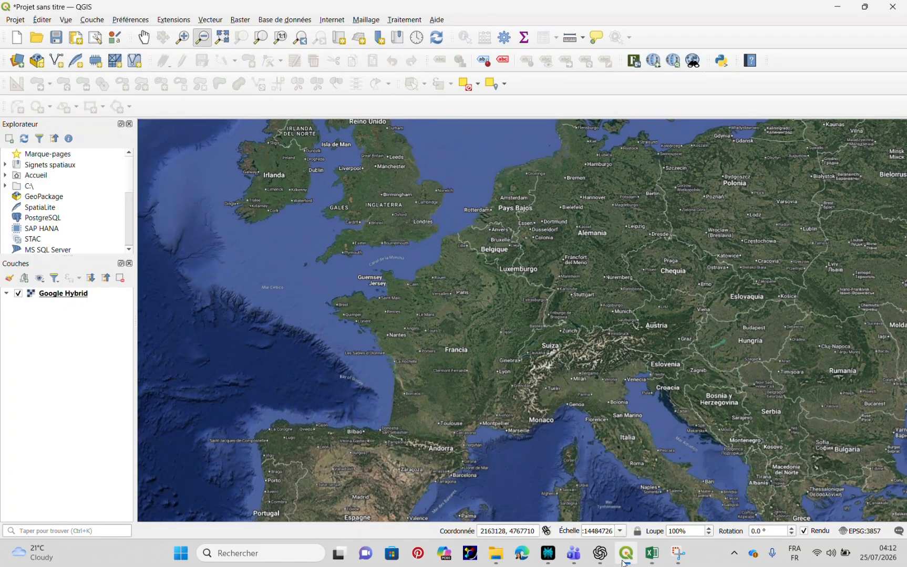
{"action": "left_click", "coordinate": [102, 21]}
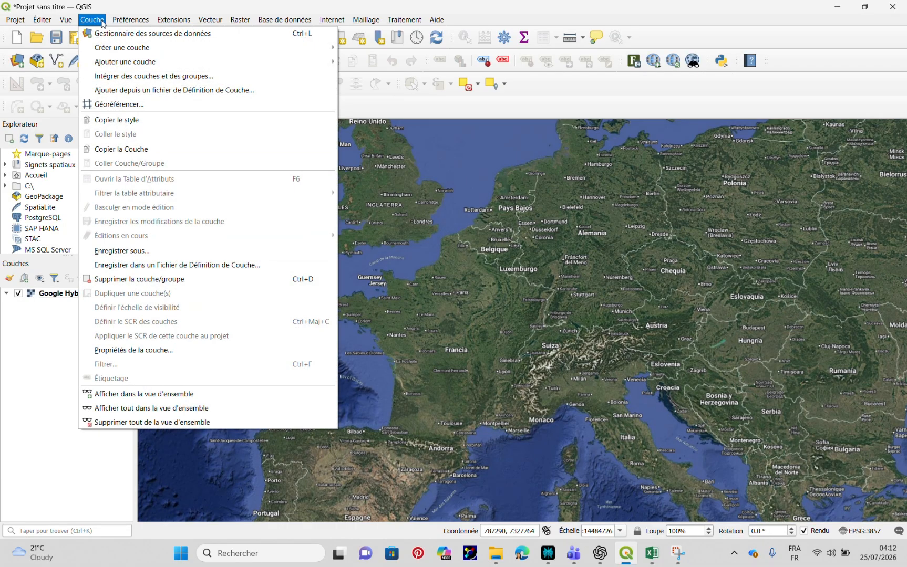
{"action": "mouse_move", "coordinate": [201, 24]}
{"action": "mouse_move", "coordinate": [91, 22]}
{"action": "mouse_move", "coordinate": [144, 66]}
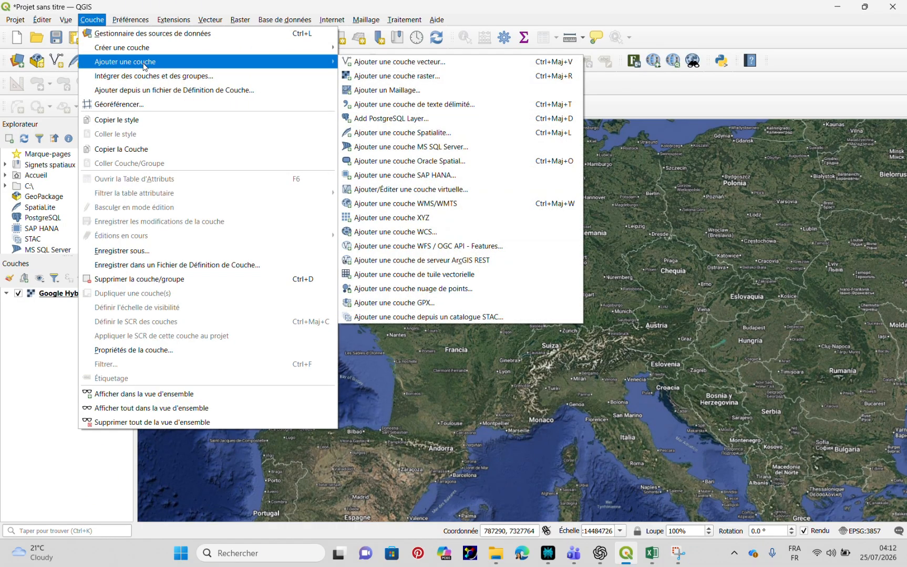
{"action": "left_click", "coordinate": [444, 104]}
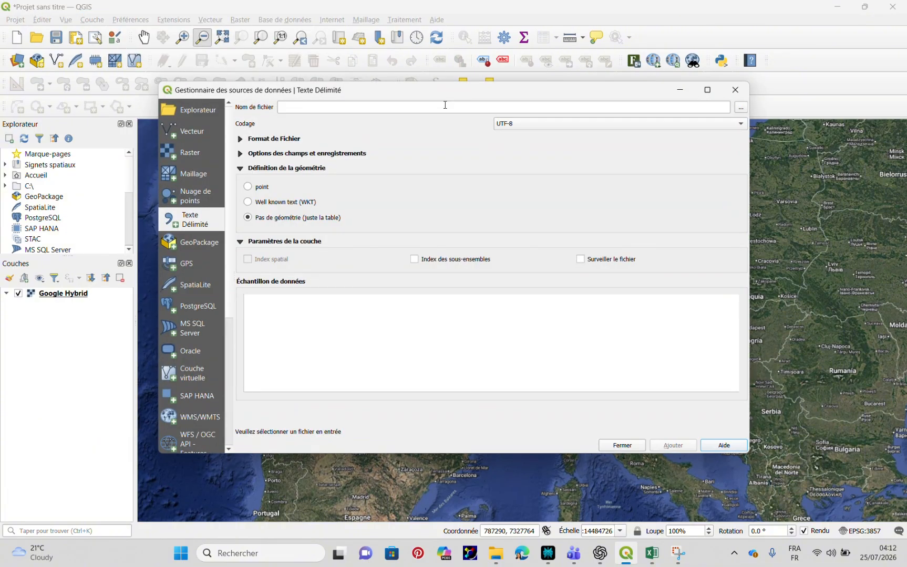
{"action": "left_click", "coordinate": [745, 107]}
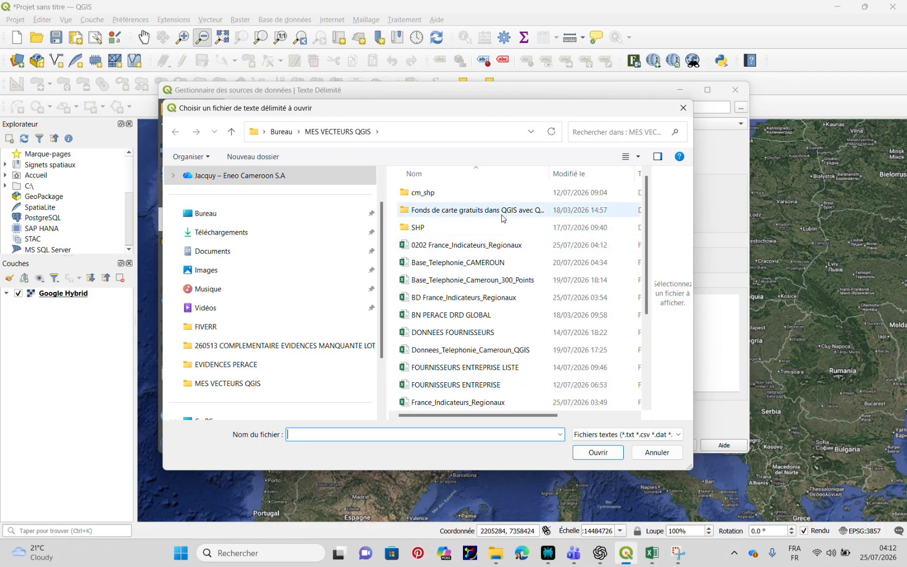
{"action": "left_click", "coordinate": [512, 250]}
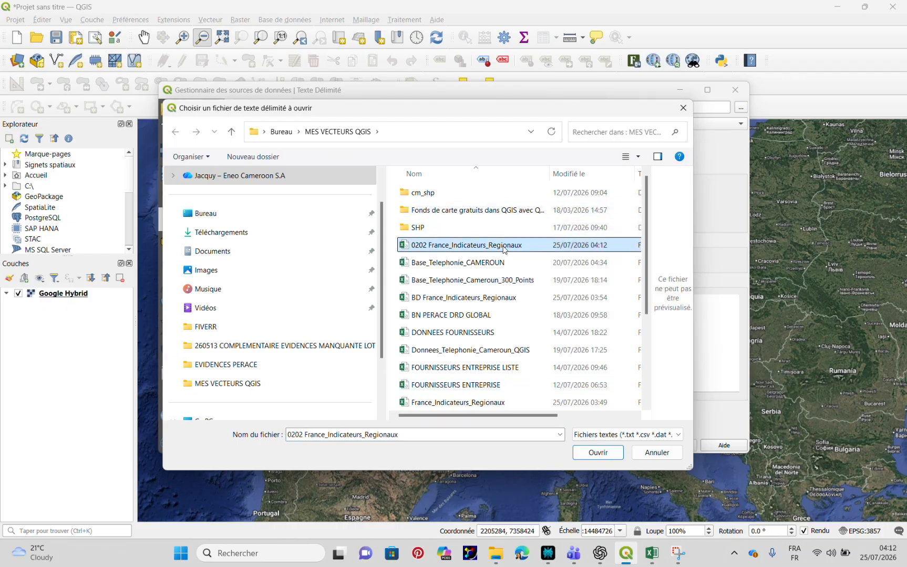
{"action": "left_click", "coordinate": [612, 456]}
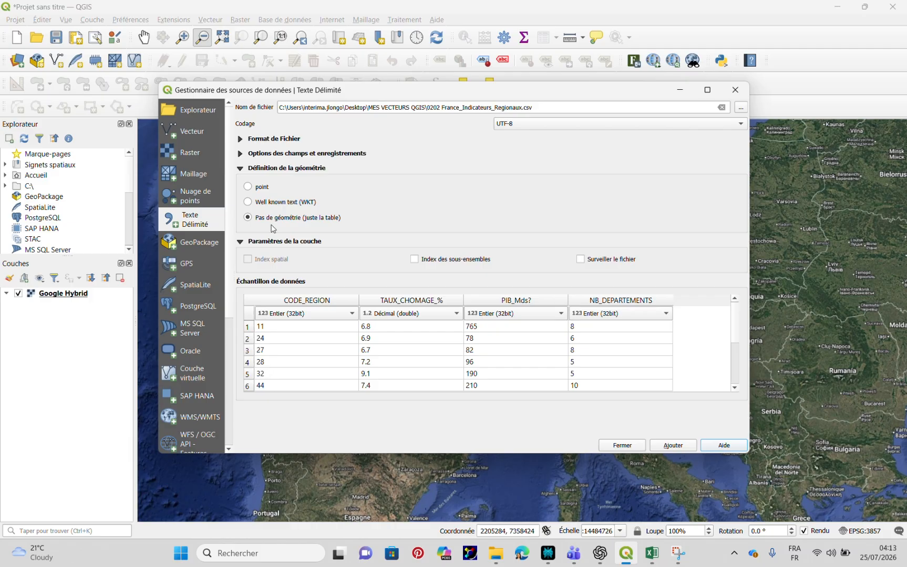
Add the CSV to the project as a table without geometry and close the data source manager.
{"action": "left_click", "coordinate": [256, 188]}
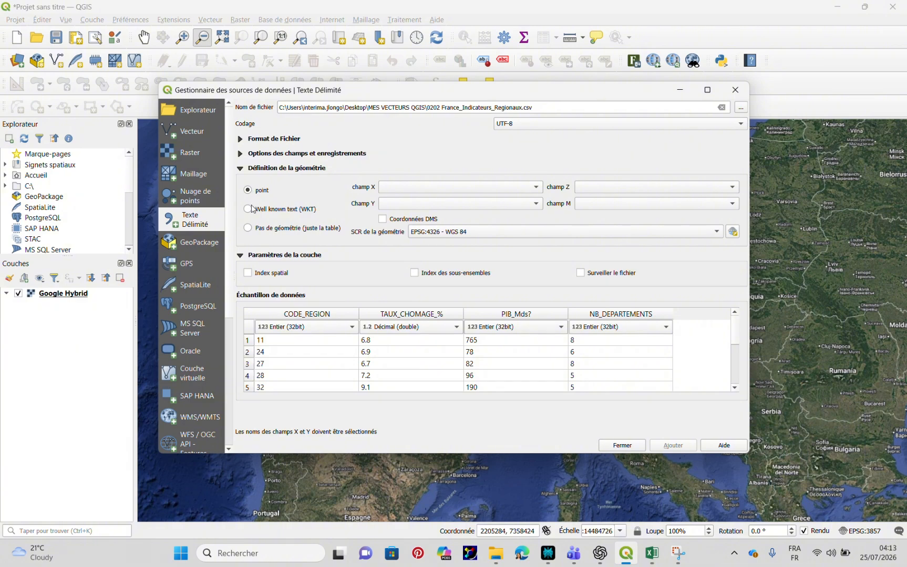
{"action": "left_click", "coordinate": [251, 229]}
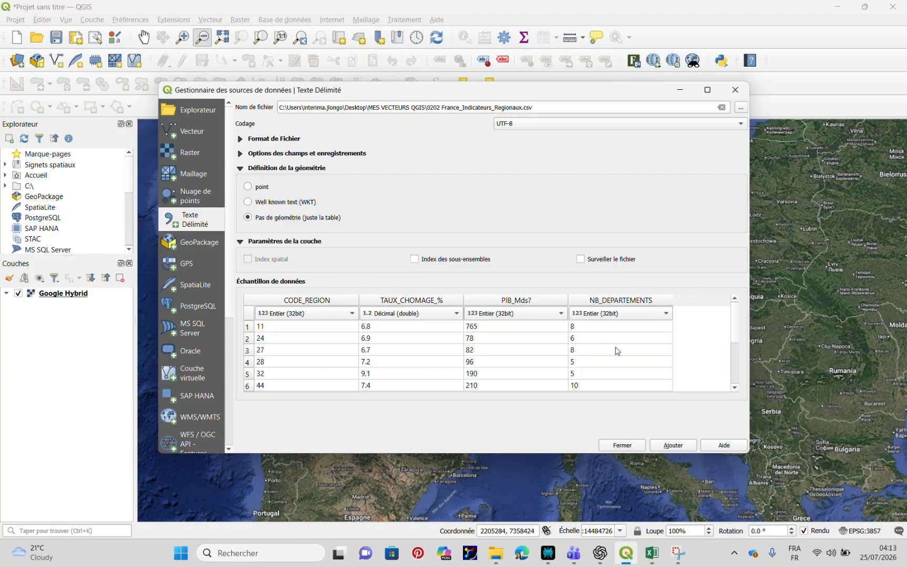
{"action": "left_click", "coordinate": [673, 445]}
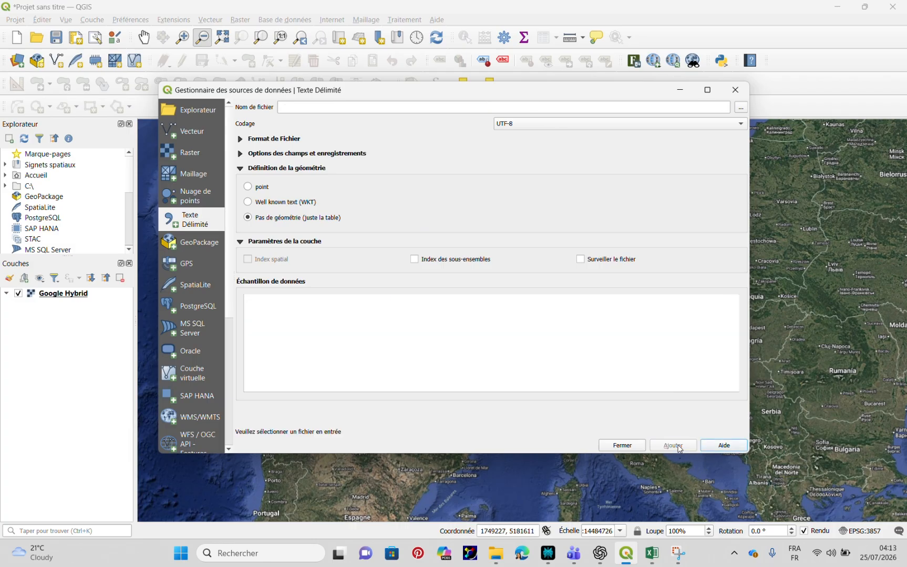
{"action": "left_click", "coordinate": [735, 90]}
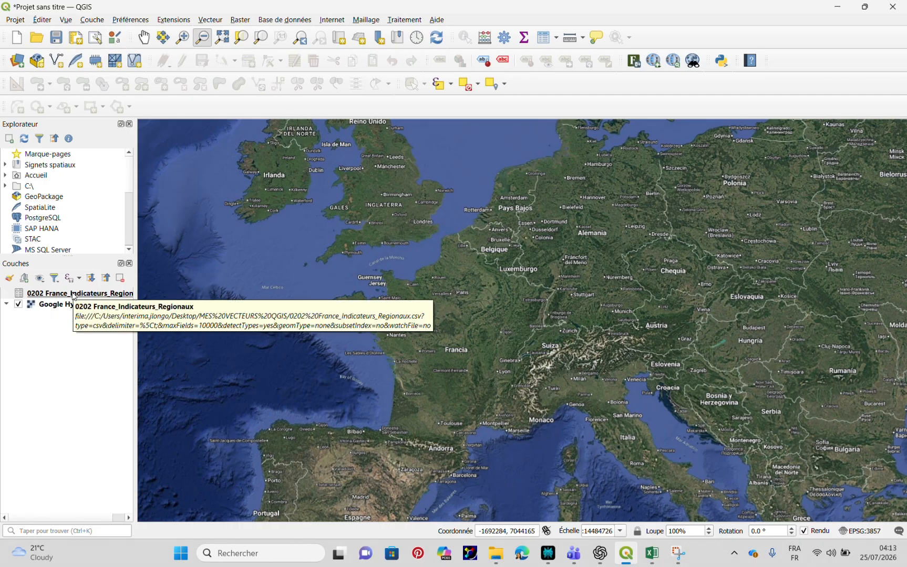
Examine the attribute table of the indicators layer, widening its columns enough to read the full field names.
{"action": "right_click", "coordinate": [74, 296]}
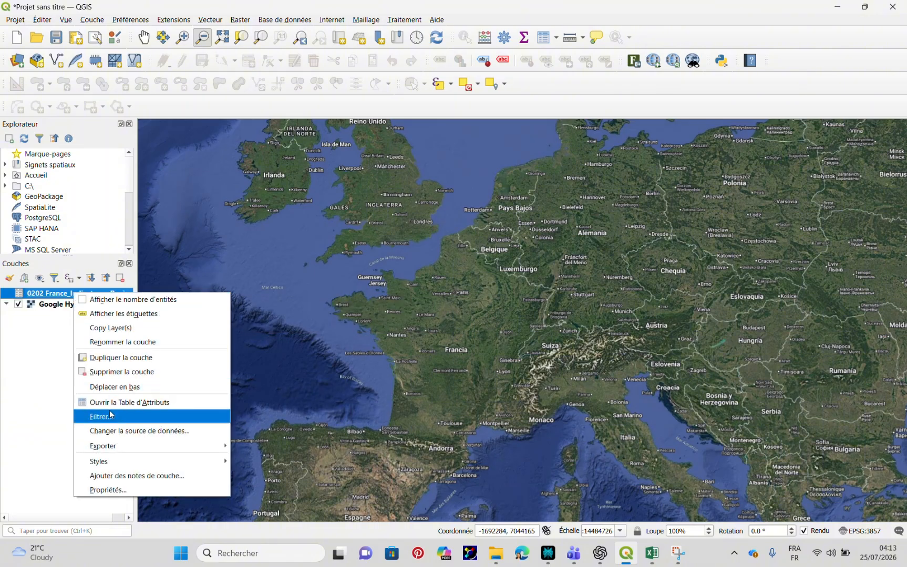
{"action": "left_click", "coordinate": [136, 403]}
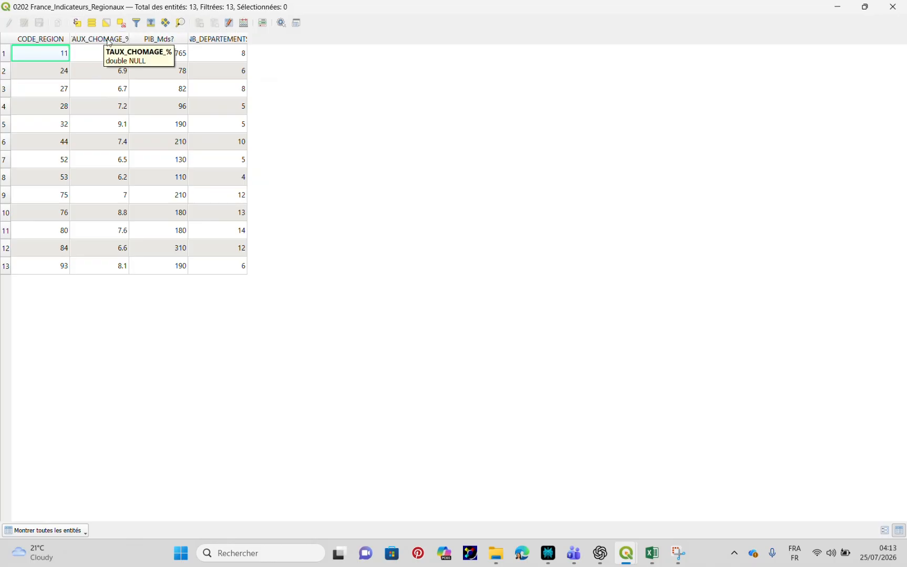
{"action": "left_click_drag", "start_coordinate": [129, 39], "coordinate": [164, 40]}
{"action": "left_click_drag", "start_coordinate": [224, 38], "coordinate": [249, 37]}
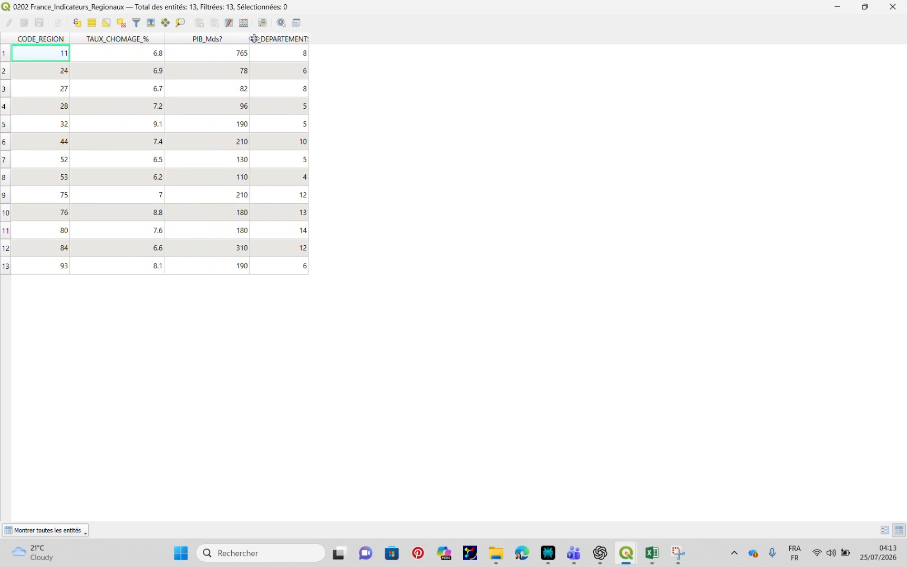
{"action": "left_click_drag", "start_coordinate": [310, 37], "coordinate": [351, 38]}
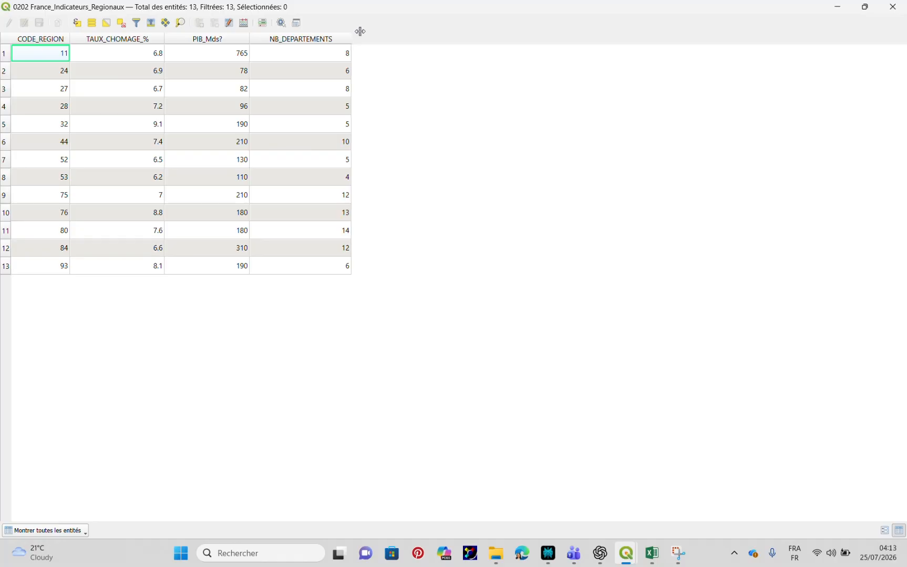
{"action": "left_click", "coordinate": [891, 8]}
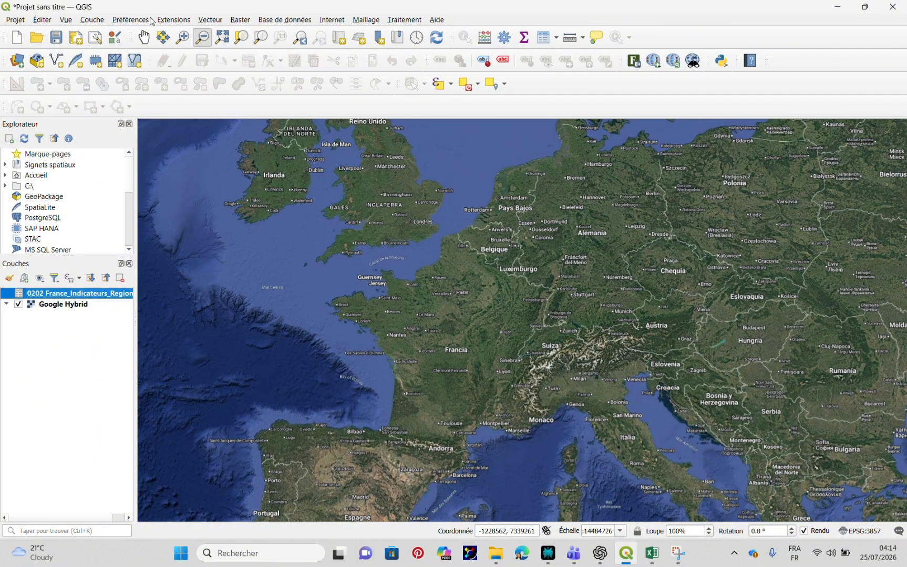
Add the REGIONS DE FRANCE.shp shapefile from the MES VECTEURS QGIS folder to the project as a vector layer.
{"action": "left_click", "coordinate": [81, 21]}
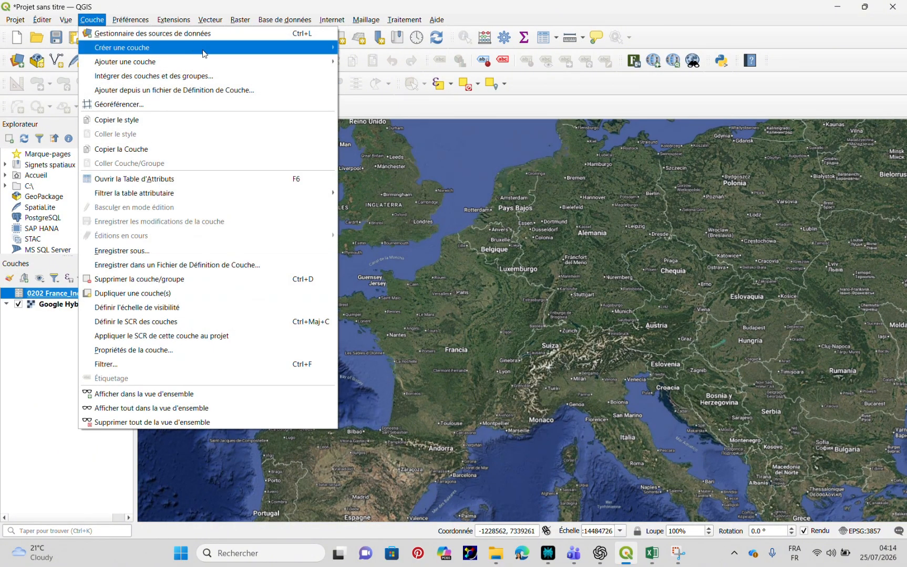
{"action": "mouse_move", "coordinate": [169, 64]}
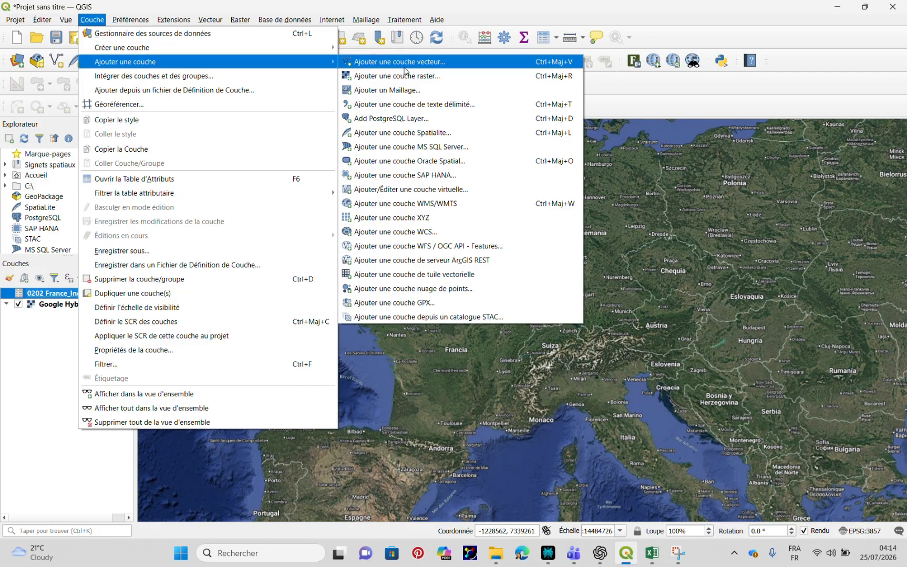
{"action": "left_click", "coordinate": [434, 65]}
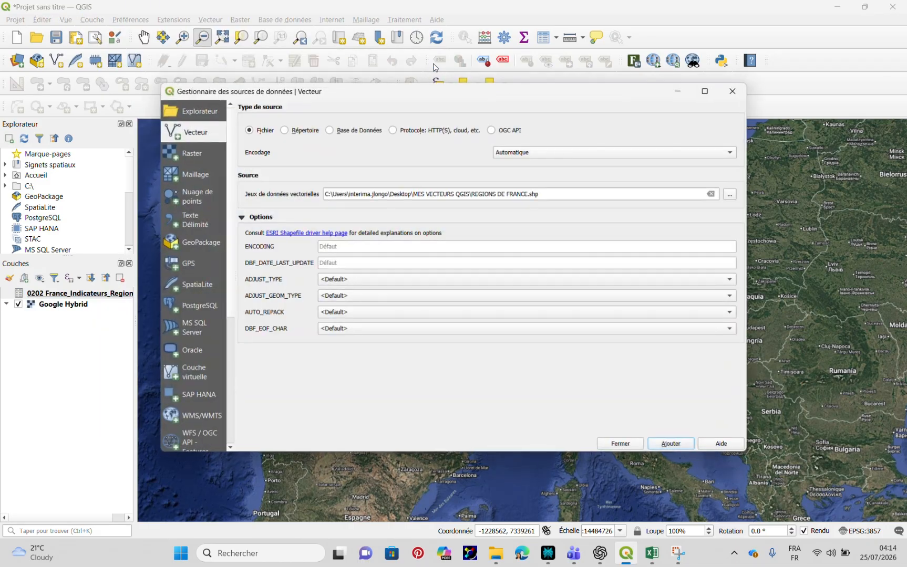
{"action": "left_click", "coordinate": [732, 193]}
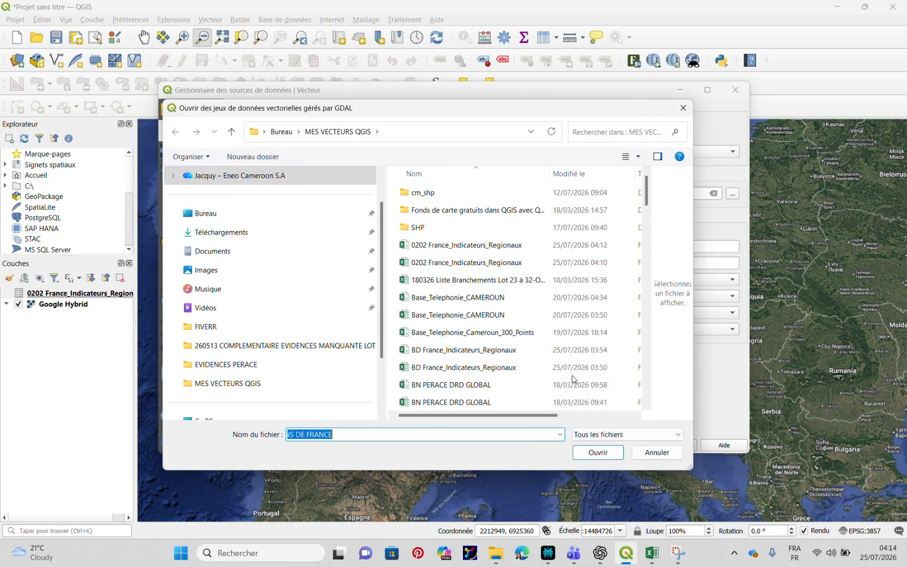
{"action": "left_click_drag", "start_coordinate": [647, 406], "coordinate": [647, 406]}
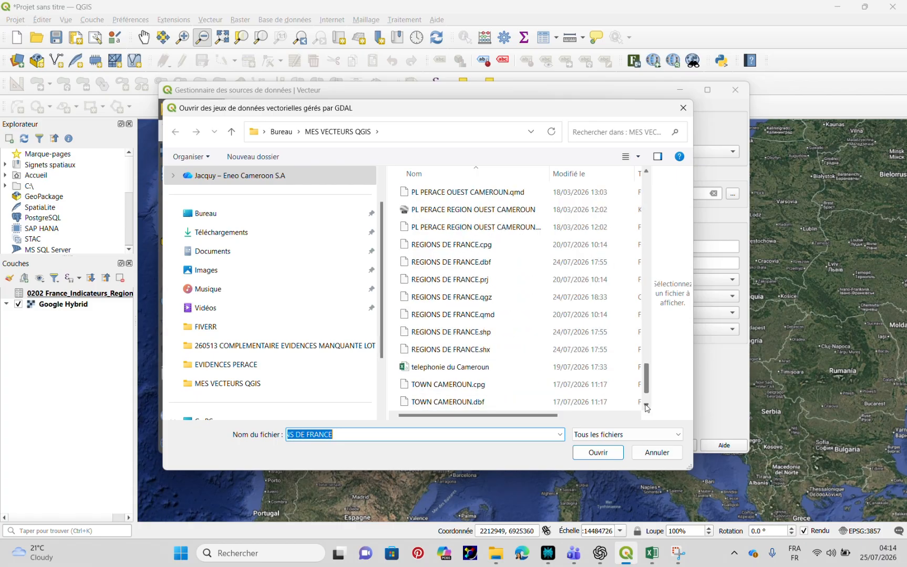
{"action": "left_click", "coordinate": [471, 333]}
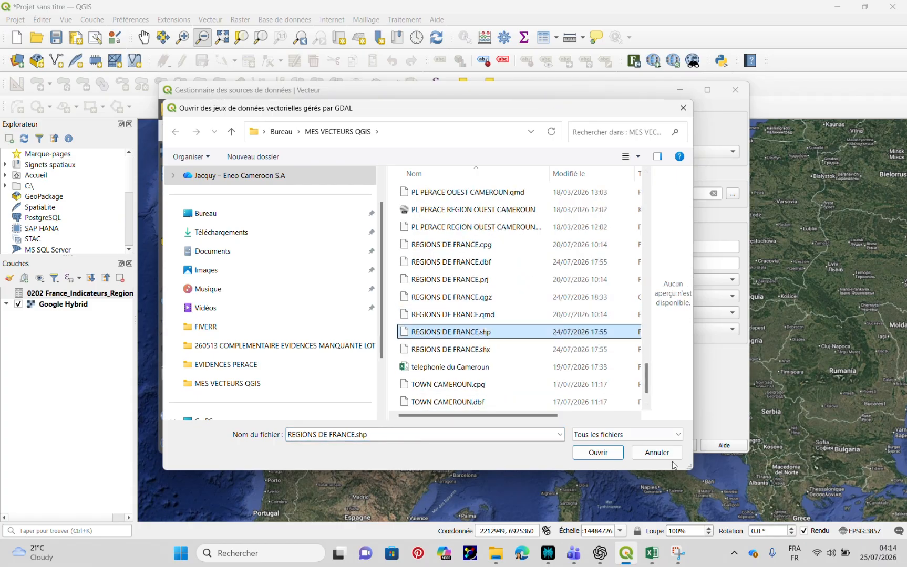
{"action": "left_click", "coordinate": [607, 453]}
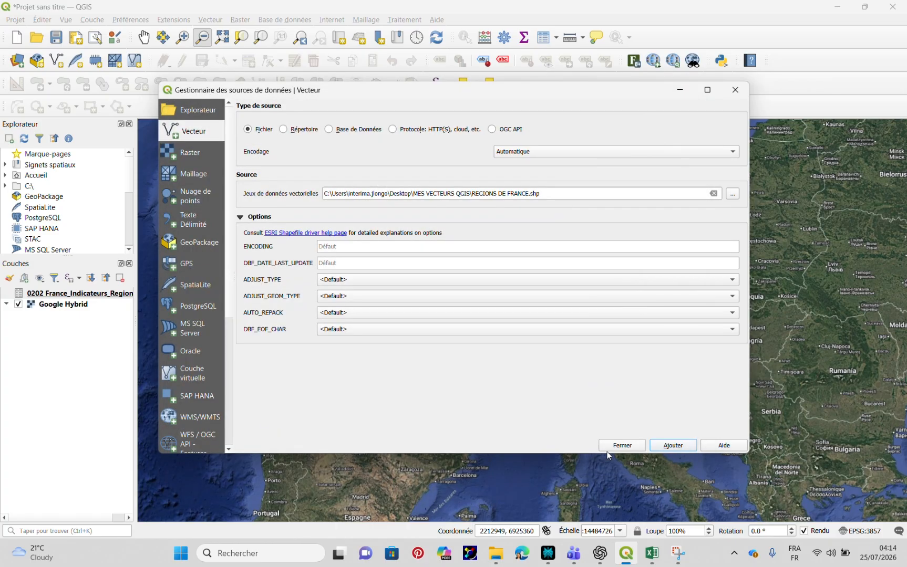
{"action": "left_click", "coordinate": [683, 445]}
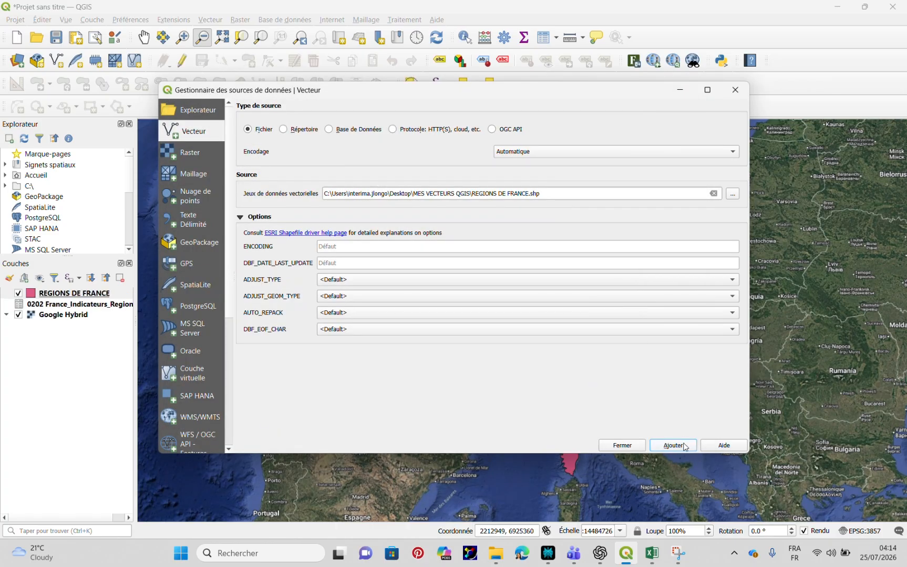
{"action": "left_click", "coordinate": [736, 91]}
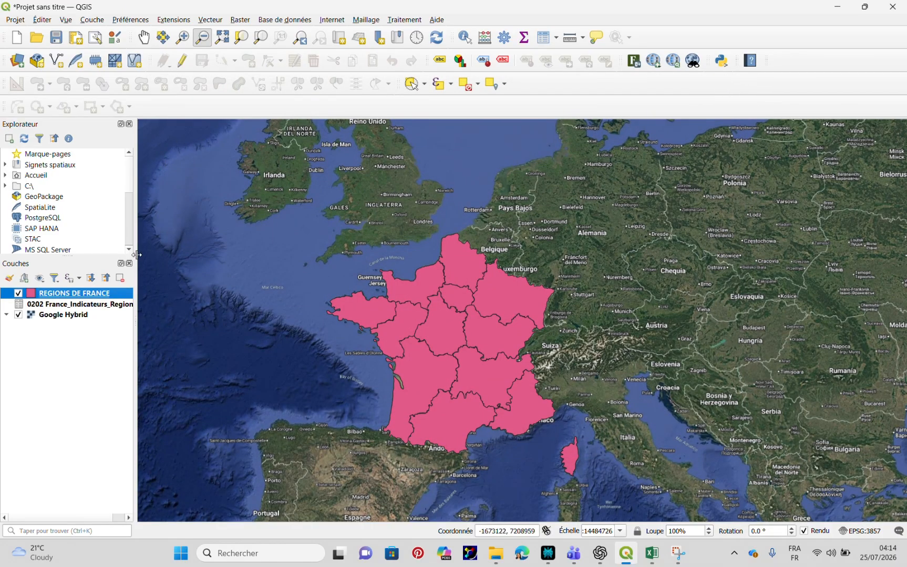
Turn on simple labels for the REGIONS DE FRANCE layer, using the REGION field as the label value.
{"action": "right_click", "coordinate": [77, 294]}
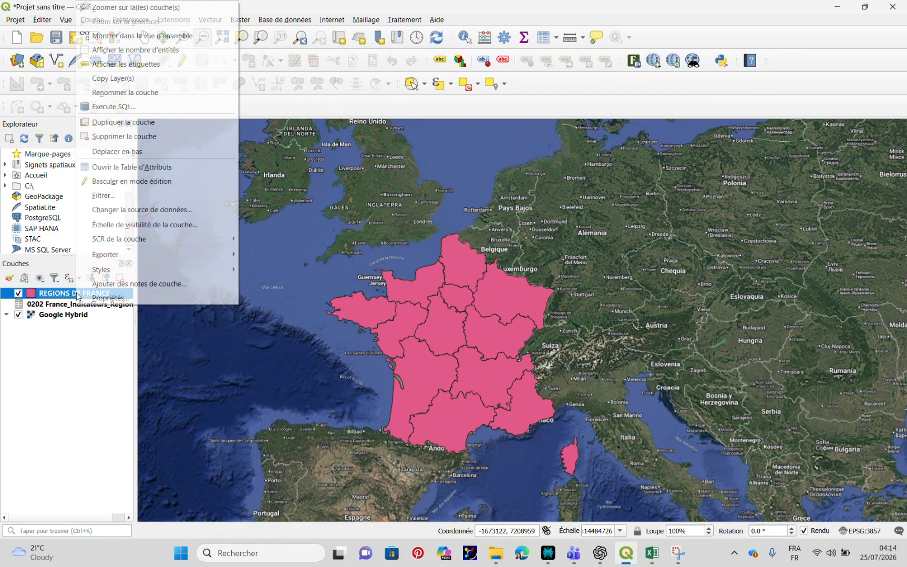
{"action": "left_click", "coordinate": [152, 298]}
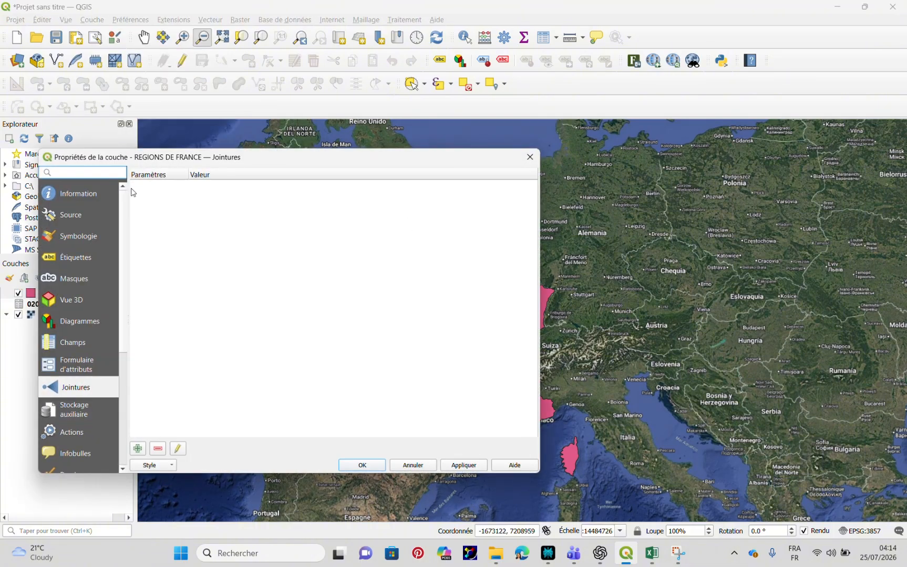
{"action": "left_click", "coordinate": [77, 262]}
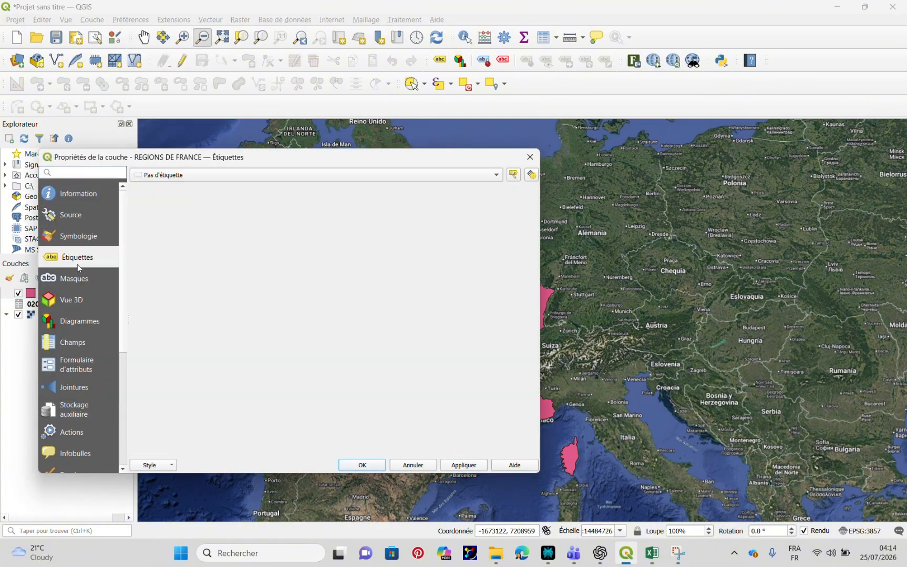
{"action": "left_click", "coordinate": [498, 173]}
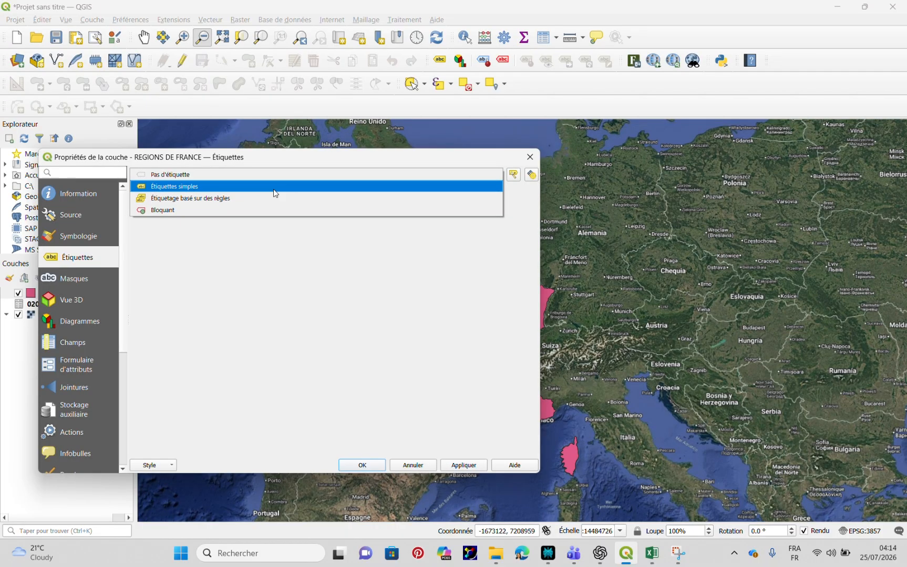
{"action": "left_click", "coordinate": [275, 188]}
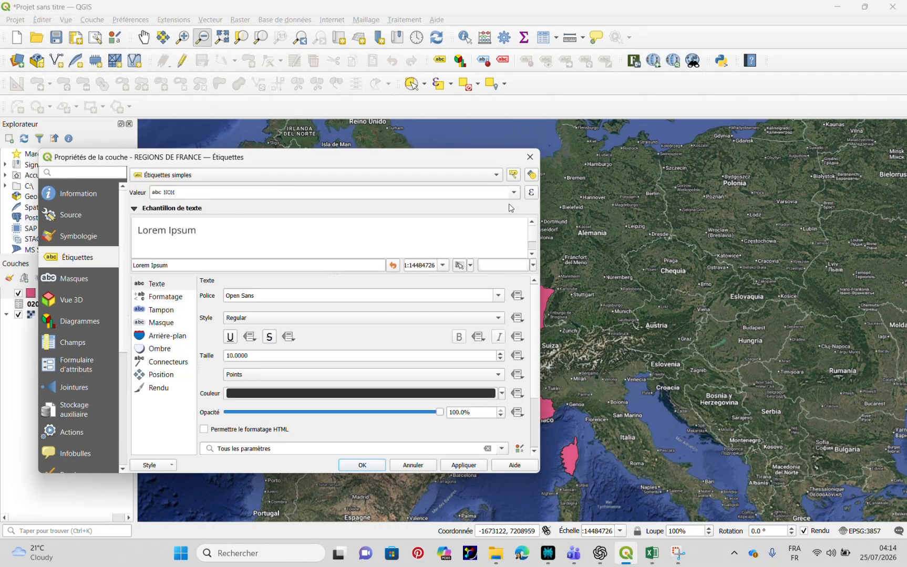
{"action": "left_click", "coordinate": [513, 192]}
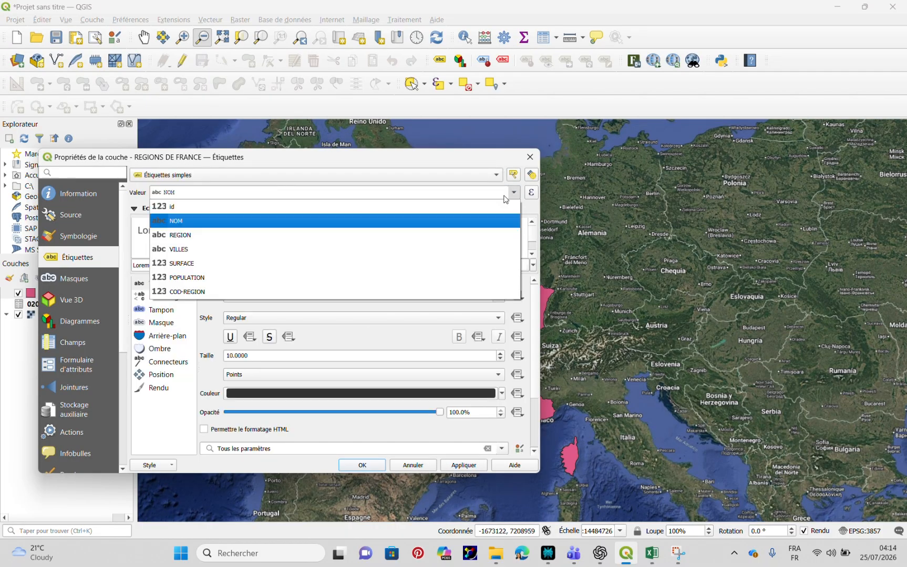
{"action": "left_click", "coordinate": [364, 234]}
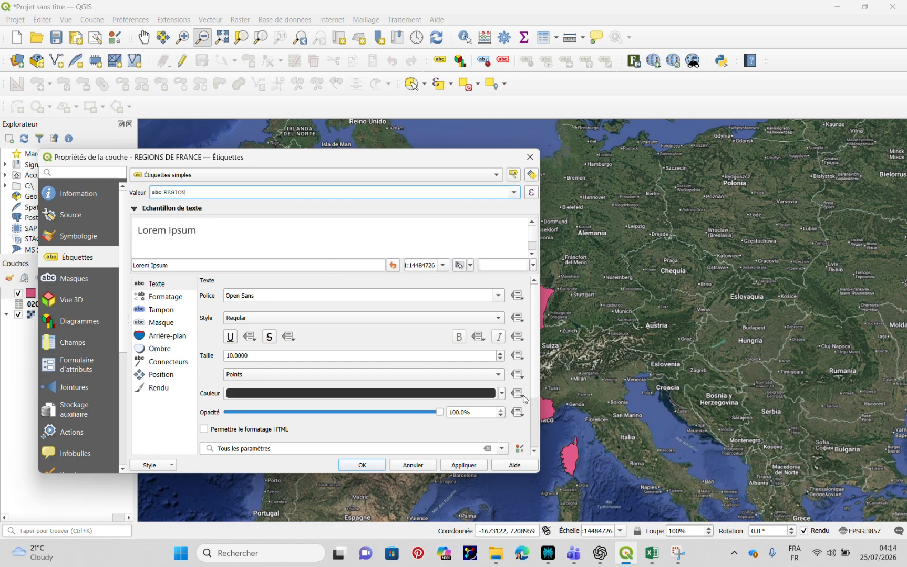
Try white for the region label text, settle on black, apply it and close the layer properties.
{"action": "left_click", "coordinate": [502, 394]}
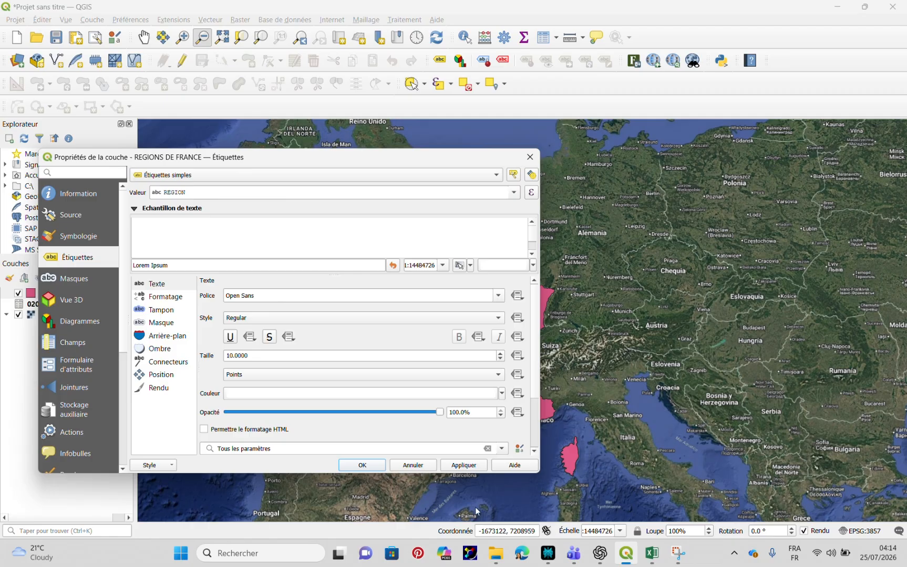
{"action": "left_click", "coordinate": [464, 465]}
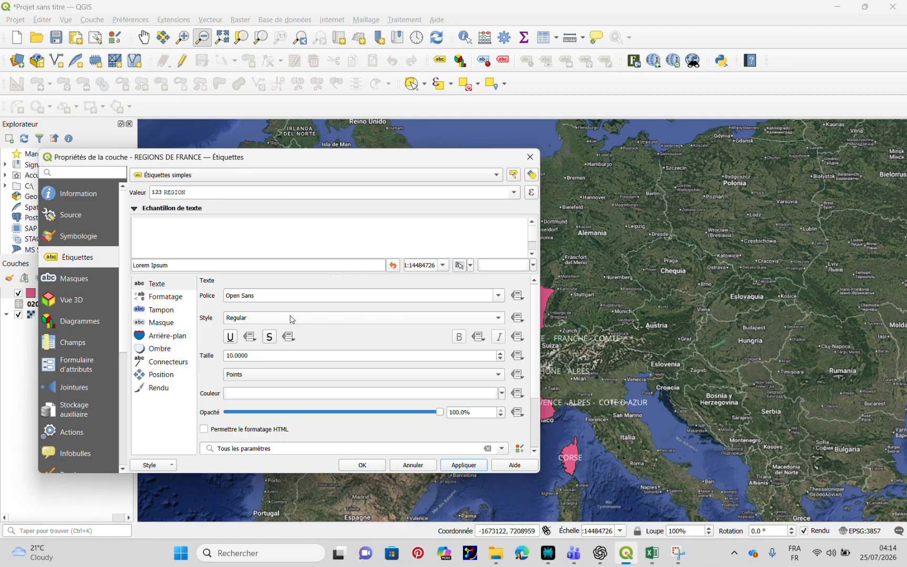
{"action": "left_click", "coordinate": [501, 395]}
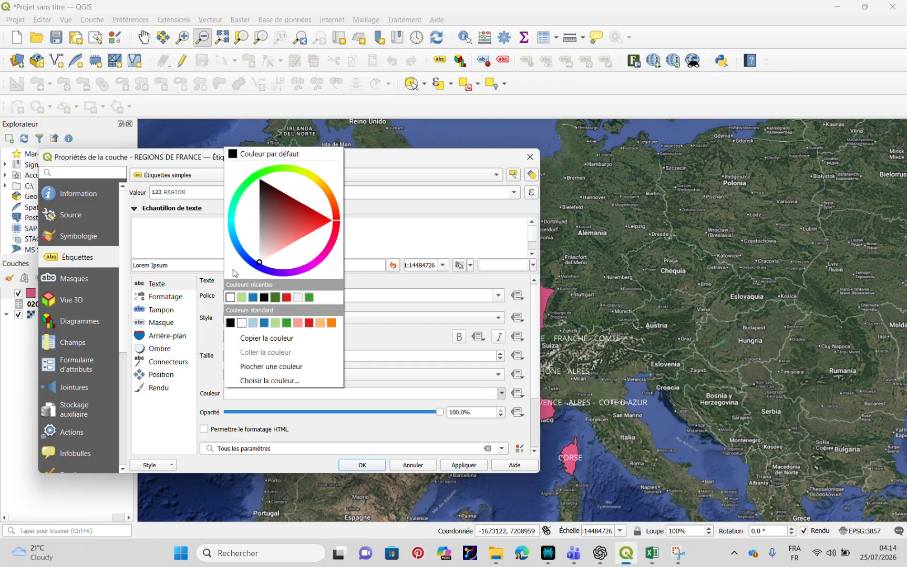
{"action": "left_click", "coordinate": [232, 318]}
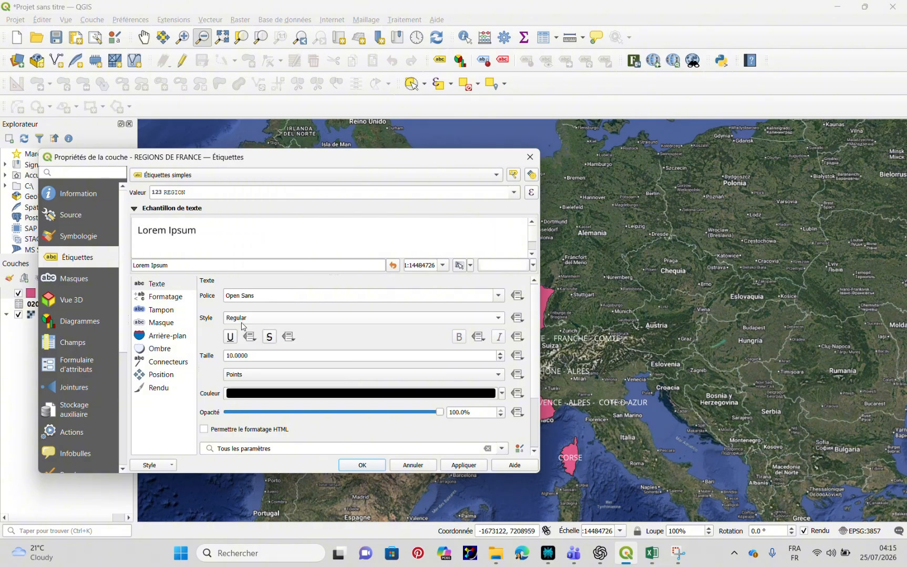
{"action": "left_click", "coordinate": [463, 466]}
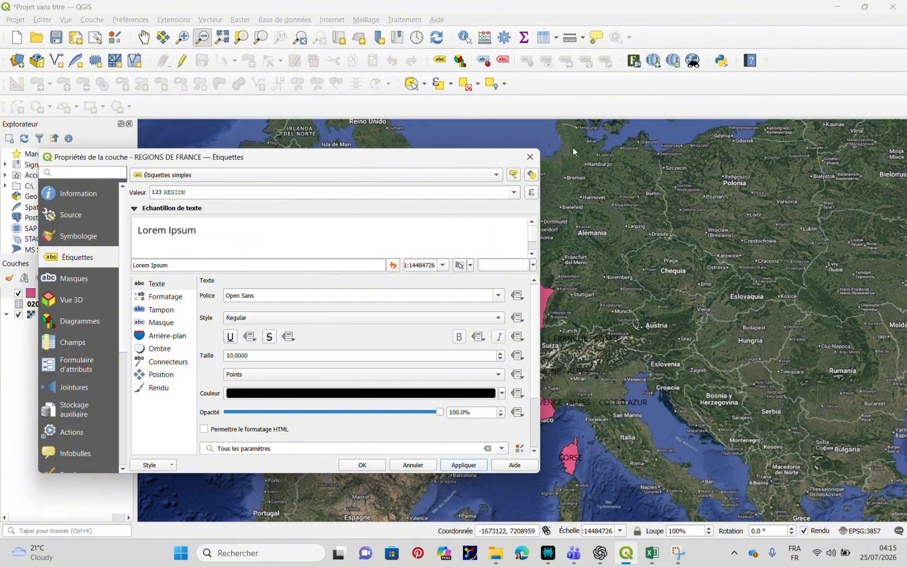
{"action": "left_click", "coordinate": [530, 157]}
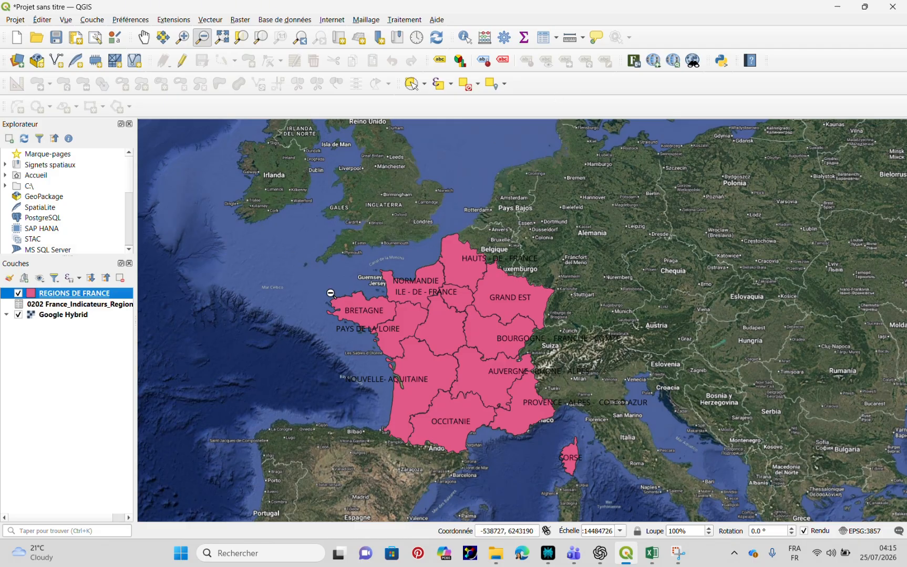
Examine the attribute tables of the REGIONS DE FRANCE and indicators layers, comparing their region code fields COD-REGION and CODE_REGION.
{"action": "left_click", "coordinate": [183, 39]}
{"action": "left_click_drag", "start_coordinate": [309, 191], "coordinate": [705, 474]}
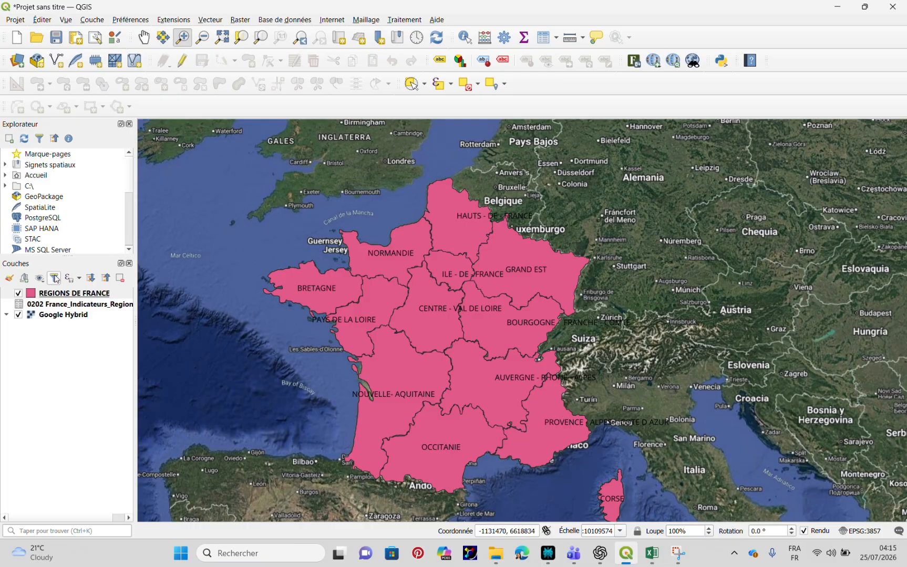
{"action": "right_click", "coordinate": [85, 295]}
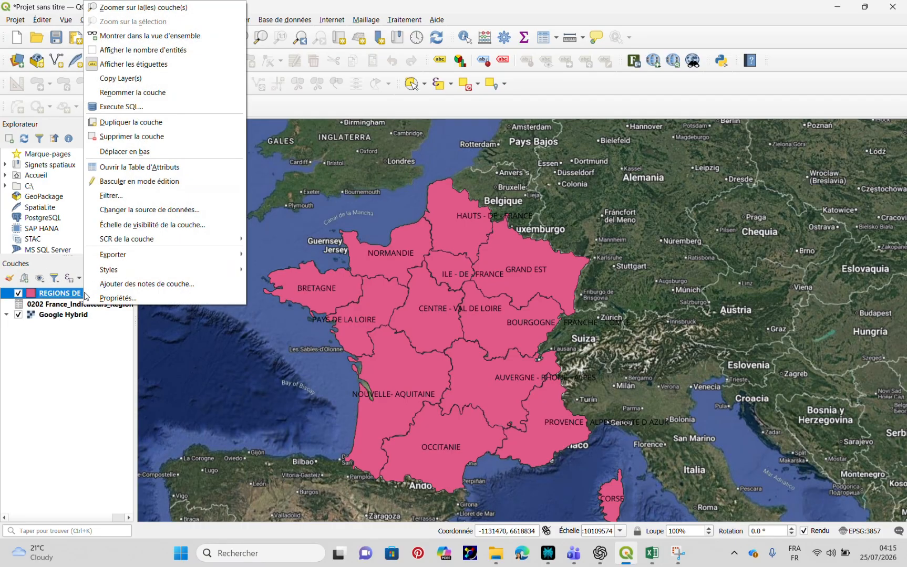
{"action": "left_click", "coordinate": [173, 167]}
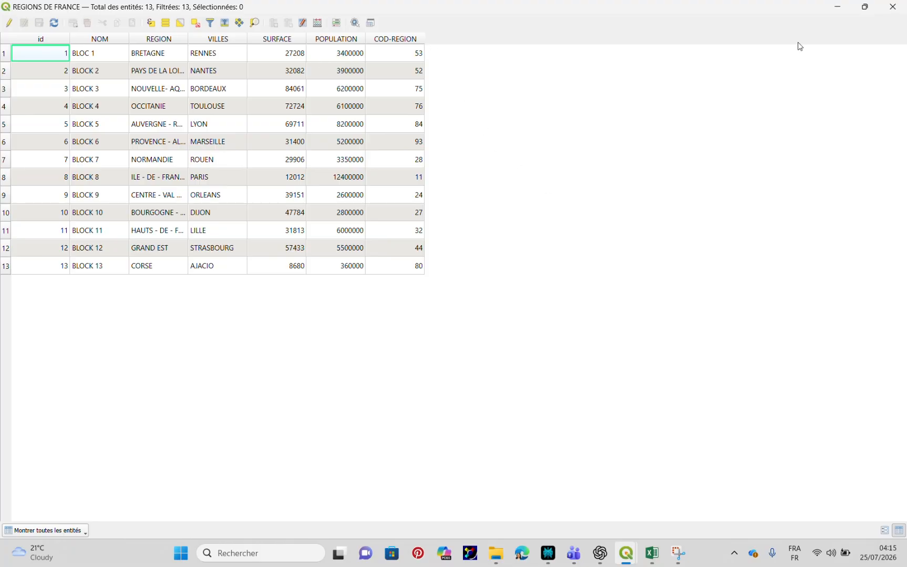
{"action": "left_click", "coordinate": [903, 5]}
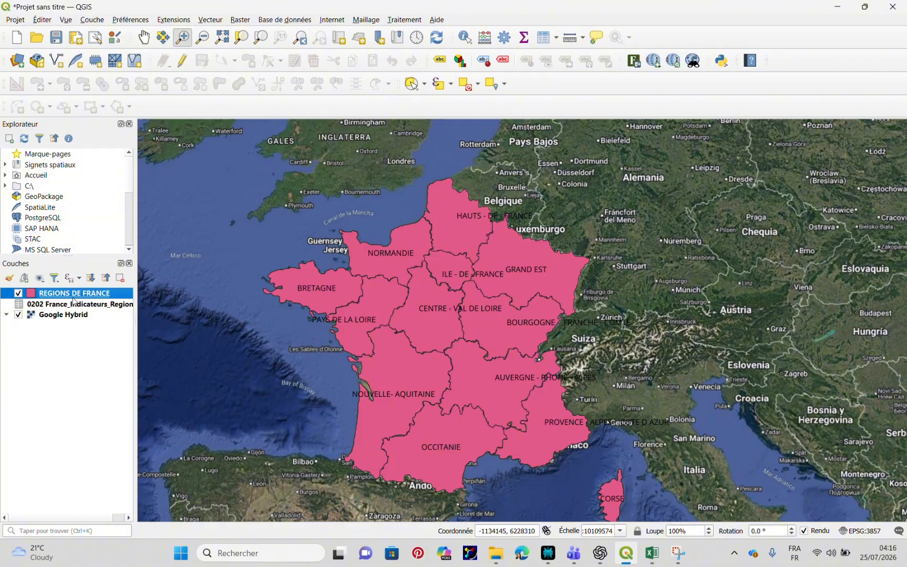
{"action": "right_click", "coordinate": [92, 292]}
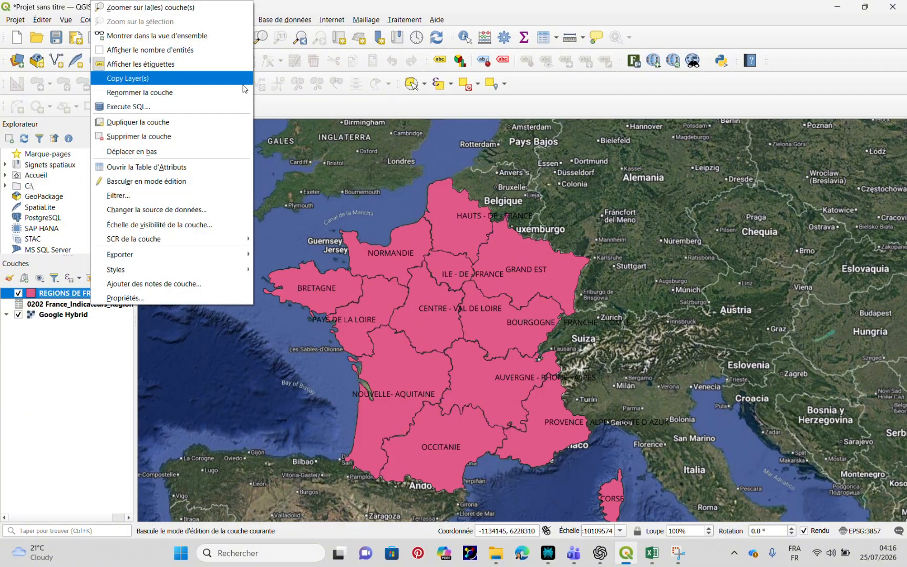
{"action": "left_click", "coordinate": [226, 167]}
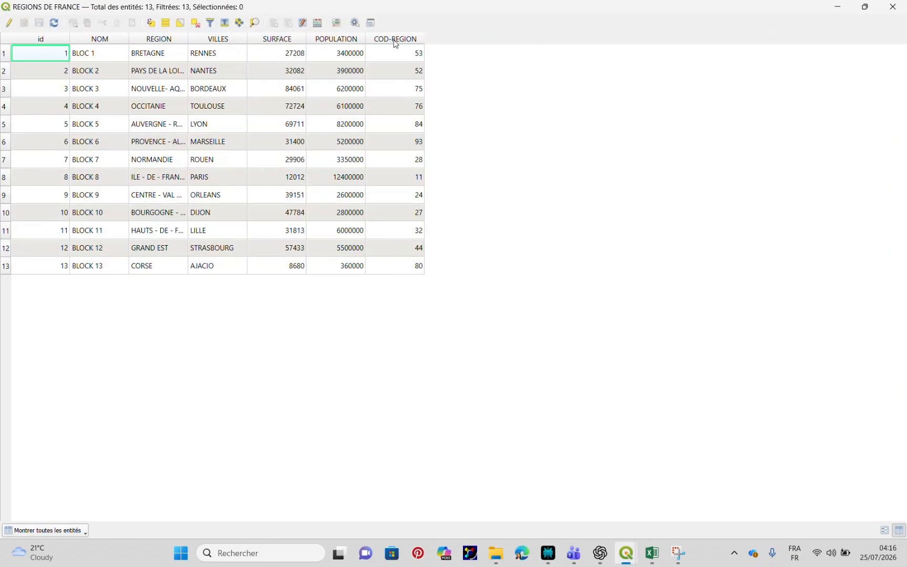
{"action": "left_click", "coordinate": [895, 7]}
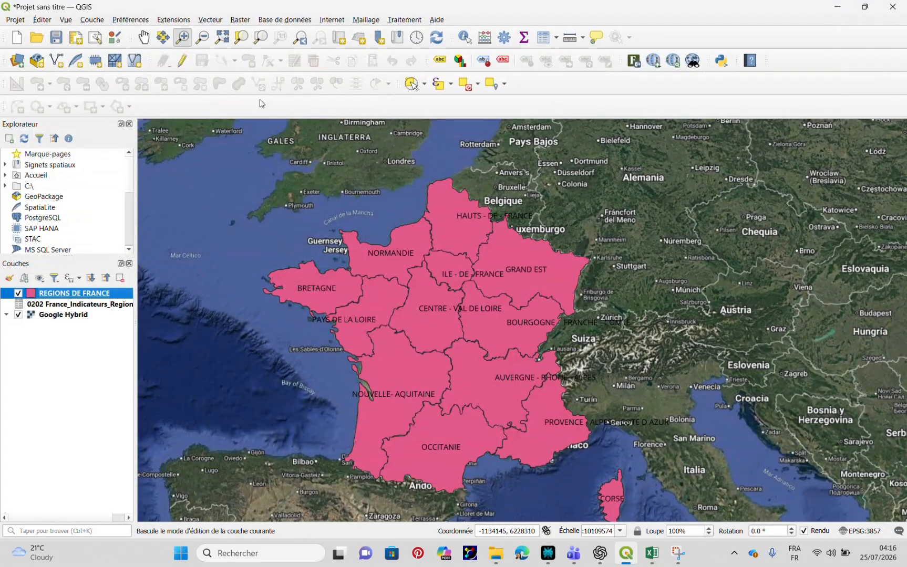
{"action": "left_click", "coordinate": [88, 306]}
{"action": "right_click", "coordinate": [87, 309]}
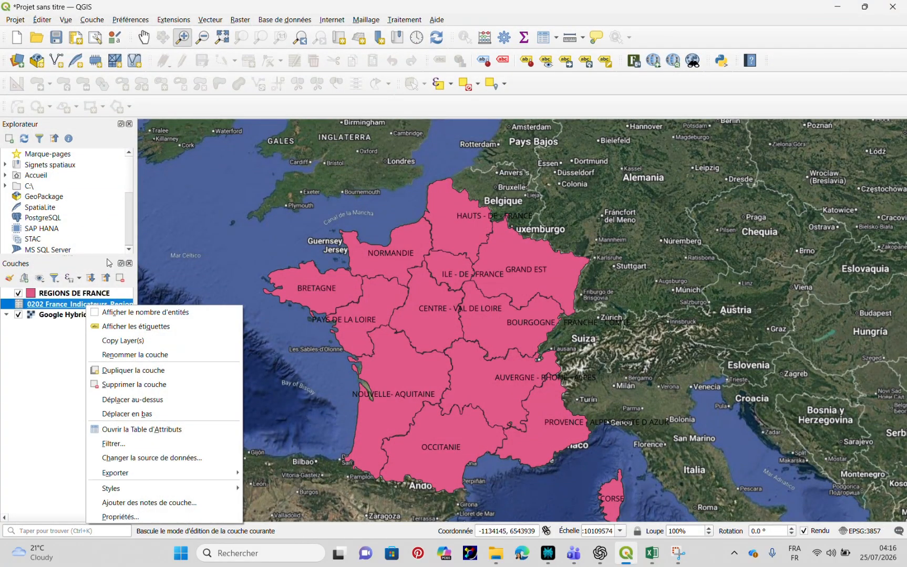
{"action": "left_click", "coordinate": [154, 432]}
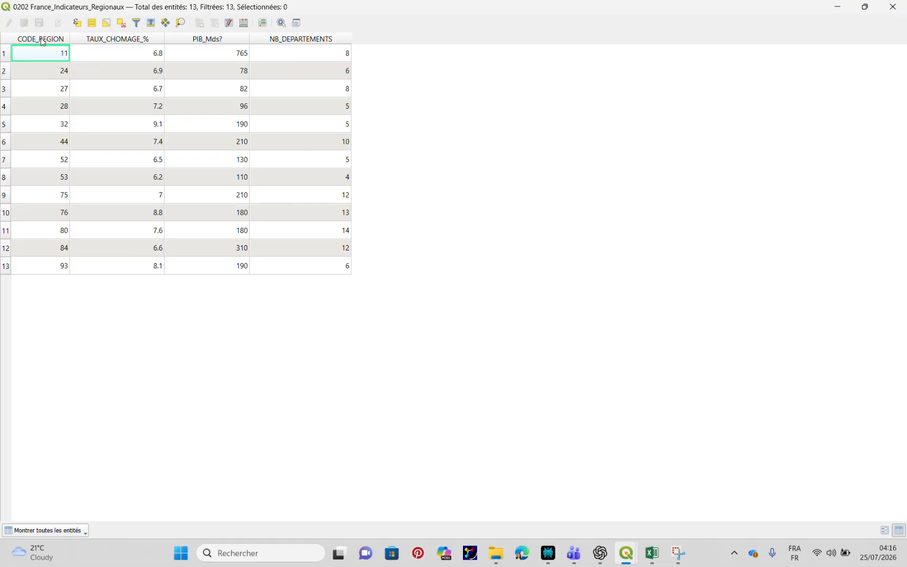
{"action": "left_click", "coordinate": [895, 6]}
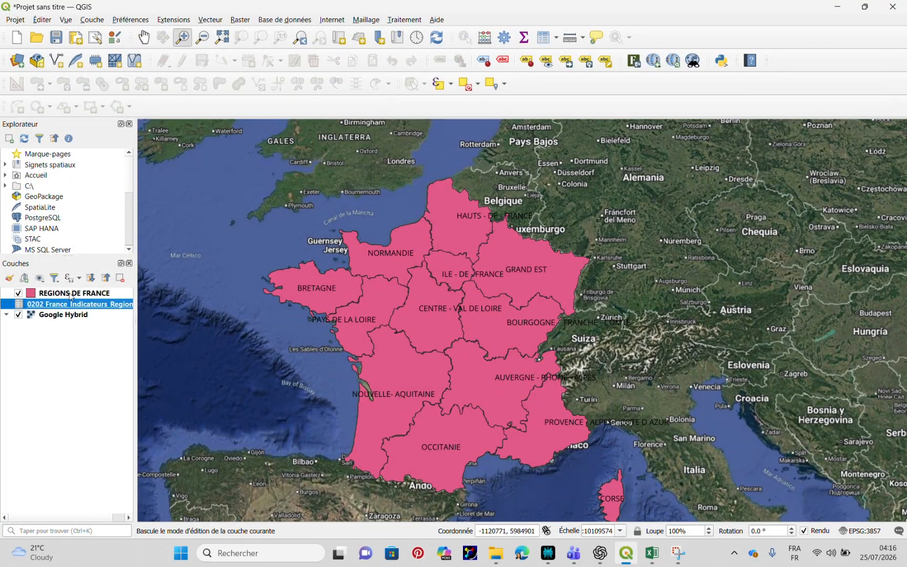
Start a new vector join in the REGIONS DE FRANCE layer's properties with 0202 France_Indicateurs_Regionaux as the joined layer.
{"action": "left_click", "coordinate": [85, 295]}
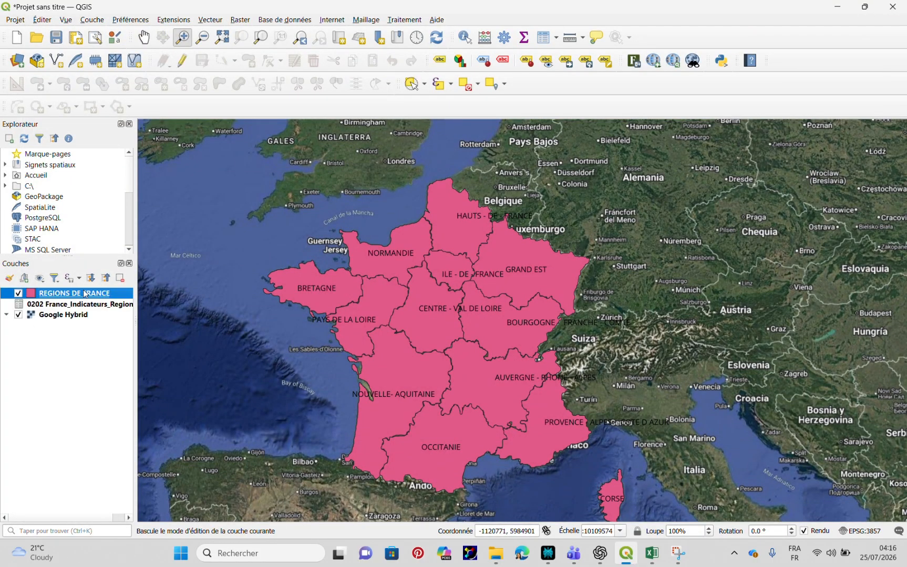
{"action": "right_click", "coordinate": [85, 295]}
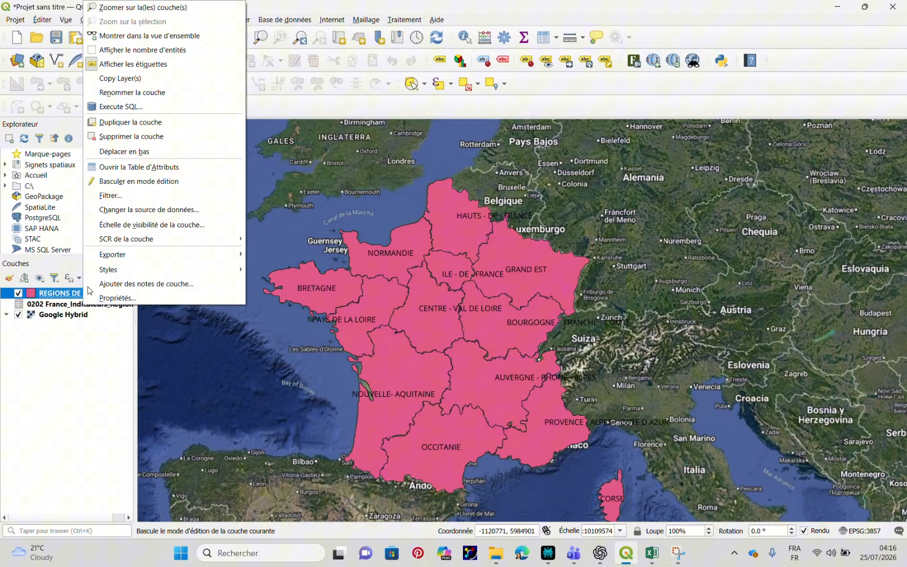
{"action": "left_click", "coordinate": [148, 298]}
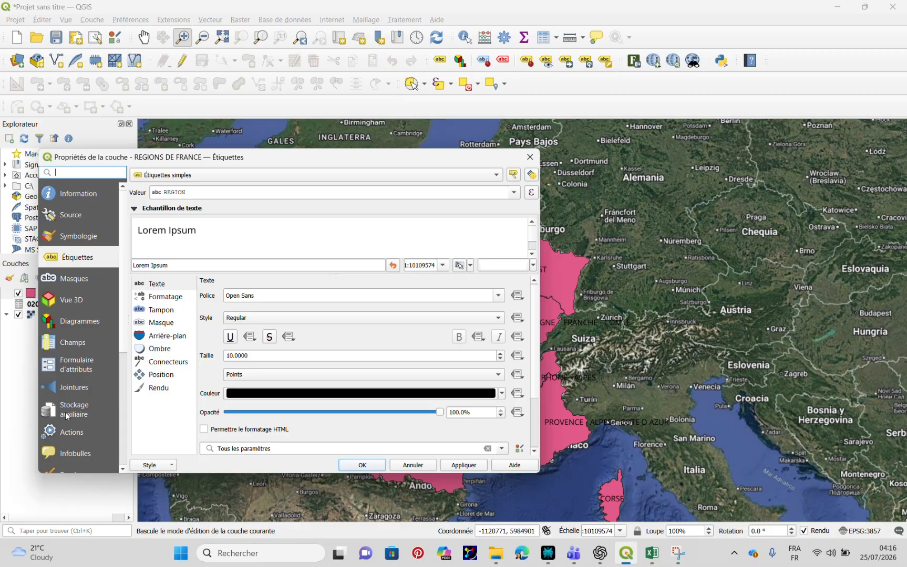
{"action": "left_click", "coordinate": [77, 389]}
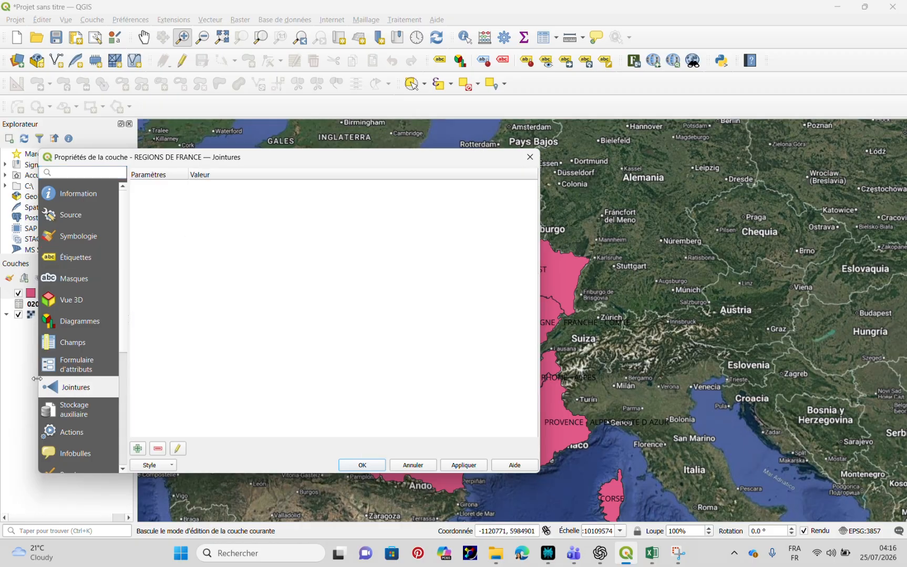
{"action": "left_click", "coordinate": [138, 449]}
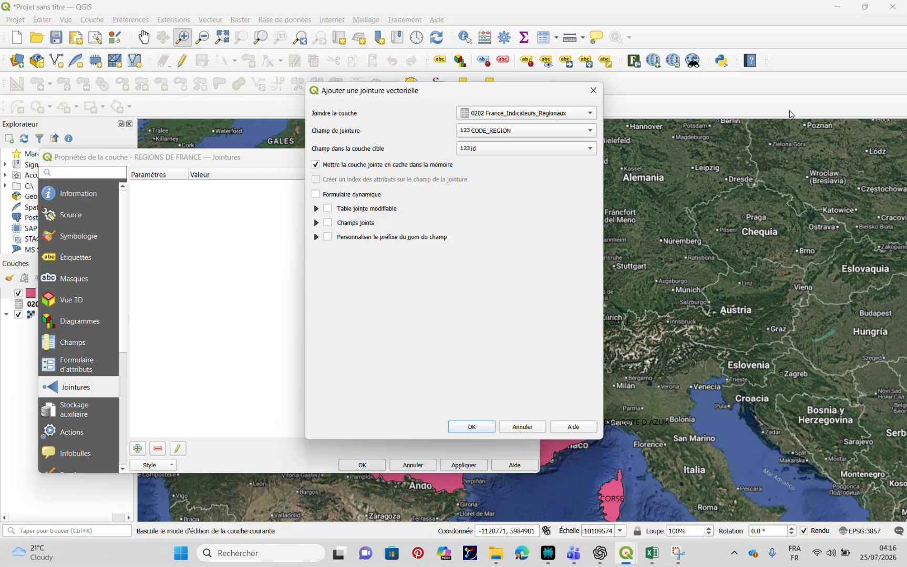
{"action": "left_click", "coordinate": [590, 116]}
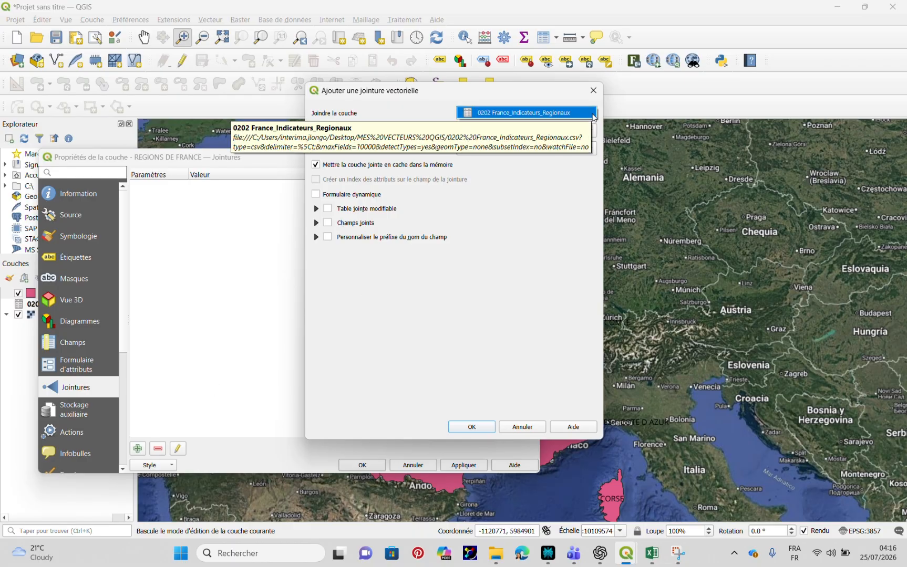
{"action": "left_click", "coordinate": [587, 113]}
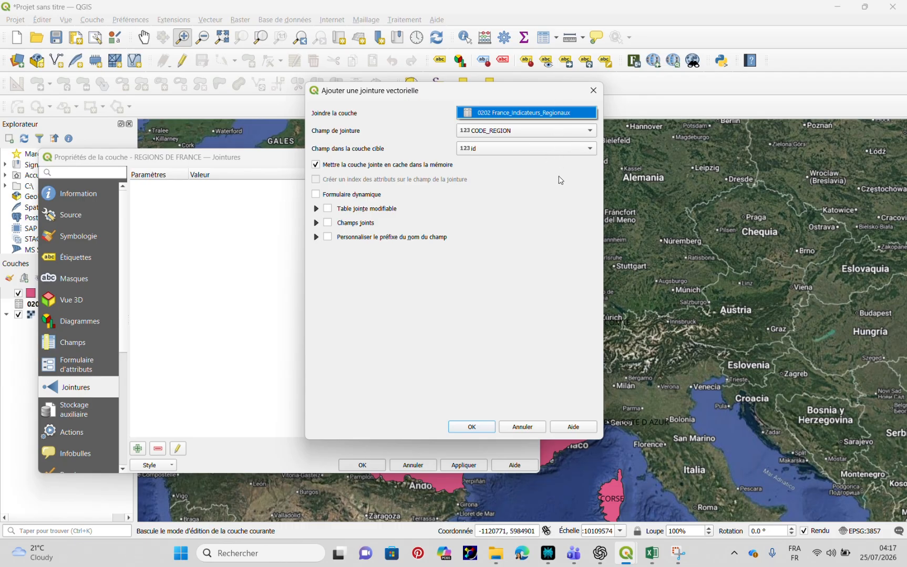
Match the join field CODE_REGION to the target field COD-REGION and add the join.
{"action": "left_click", "coordinate": [589, 131]}
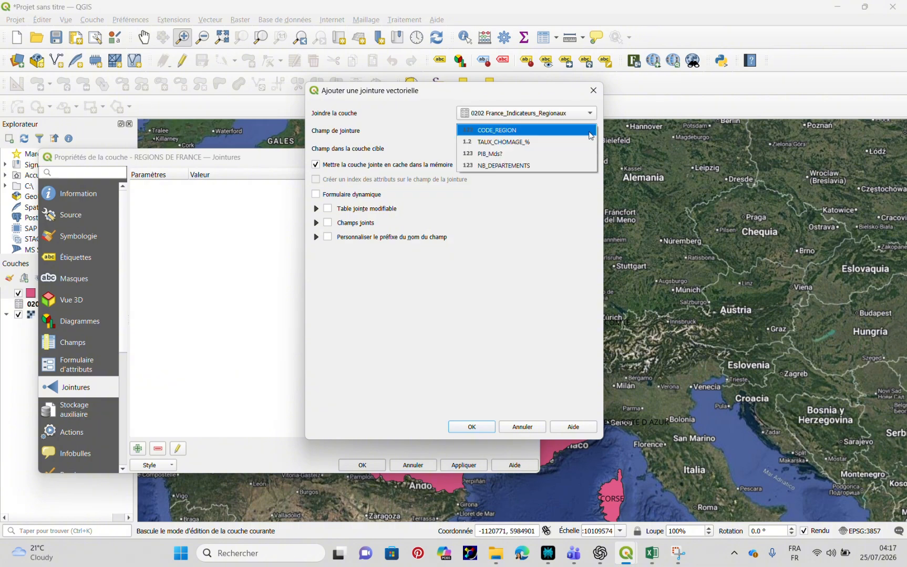
{"action": "left_click", "coordinate": [515, 132]}
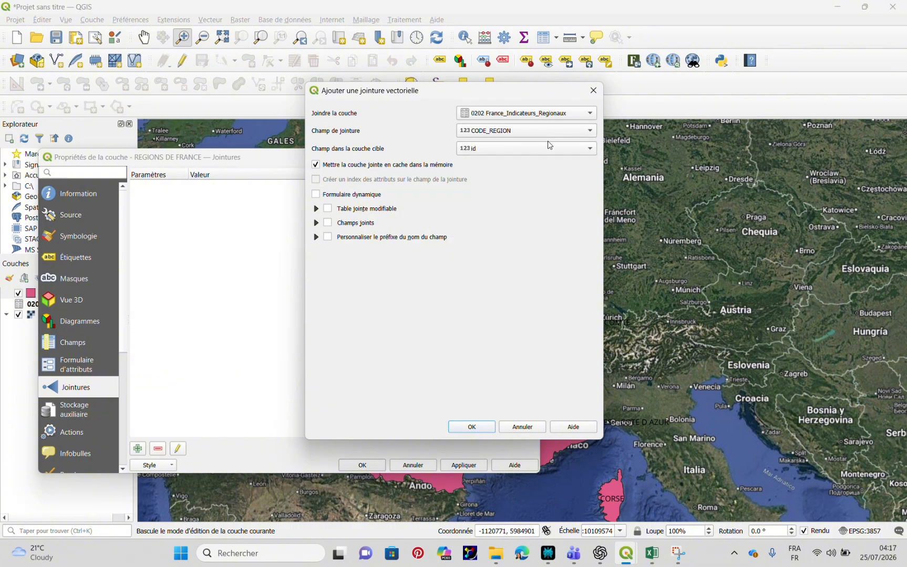
{"action": "left_click", "coordinate": [590, 149]}
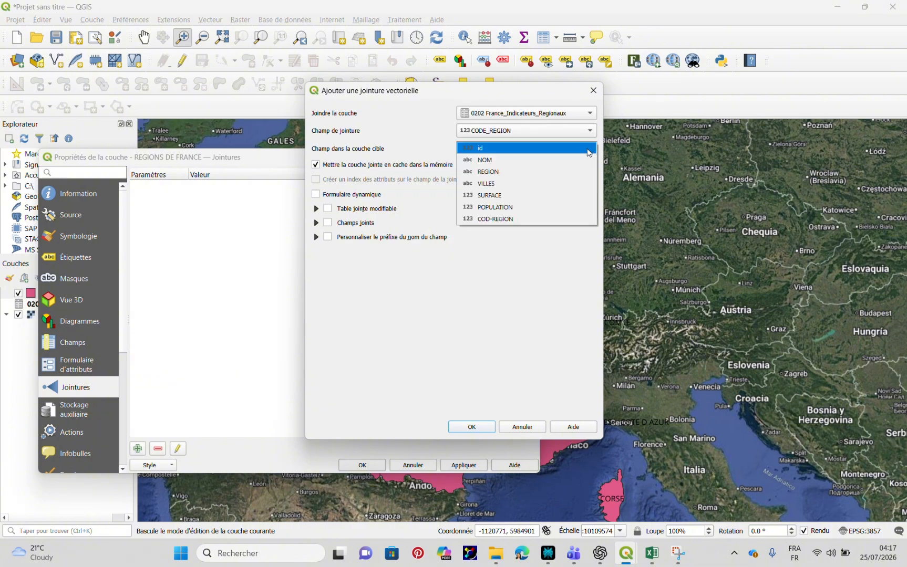
{"action": "left_click", "coordinate": [531, 219]}
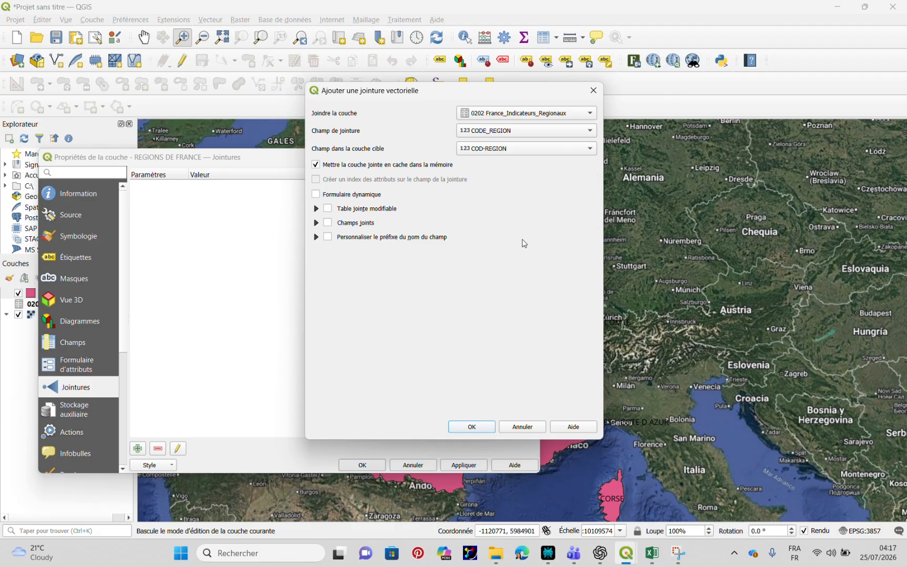
{"action": "left_click", "coordinate": [480, 427]}
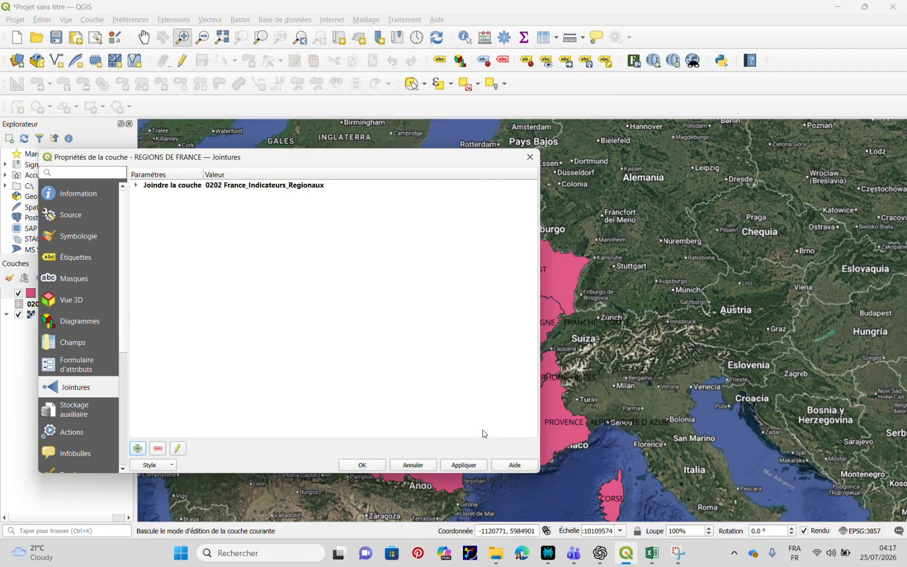
Apply the indicators join to the REGIONS DE FRANCE layer and close its properties.
{"action": "left_click", "coordinate": [473, 466]}
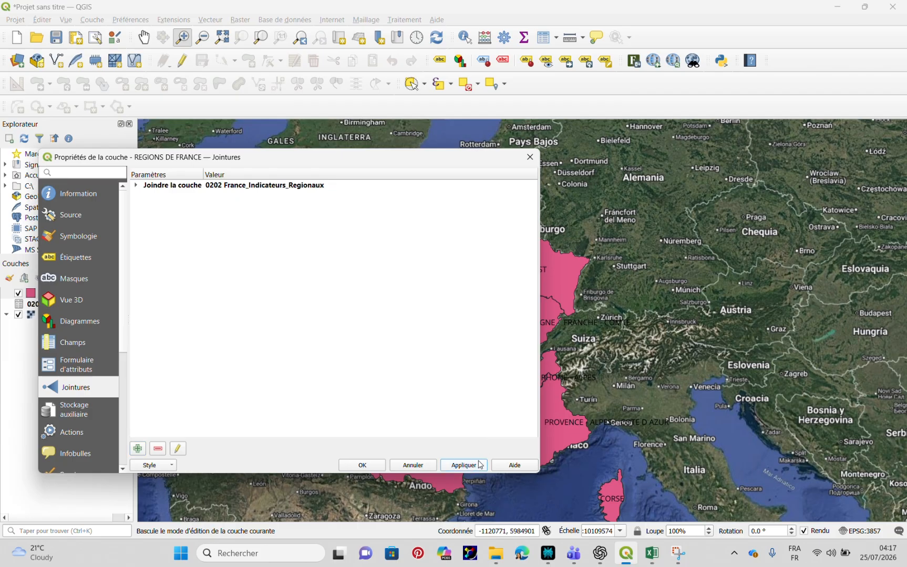
{"action": "left_click", "coordinate": [534, 161]}
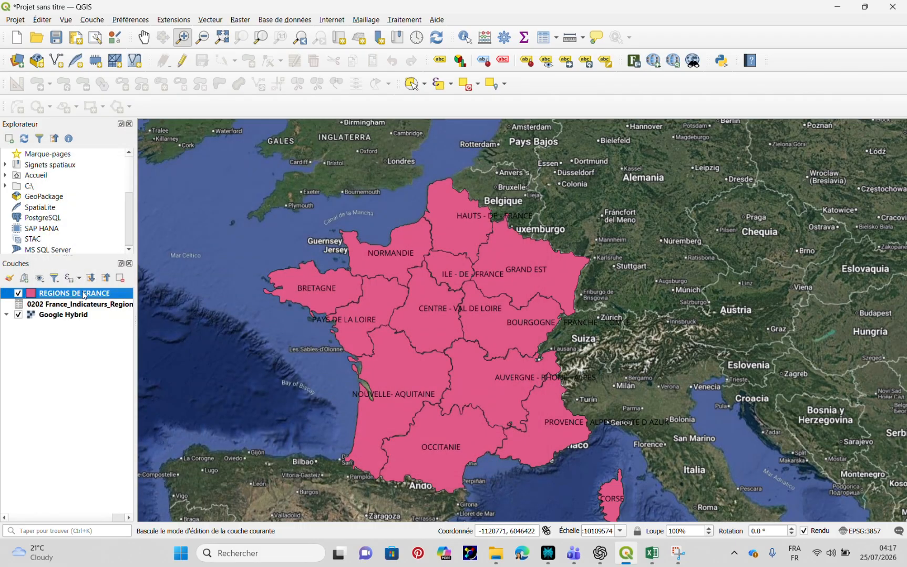
Check the joined fields in the REGIONS DE FRANCE attribute table, widening the PIB_Mds? and NB_DEPARTEMENTS columns to show their full names.
{"action": "right_click", "coordinate": [89, 290]}
{"action": "left_click", "coordinate": [170, 167]}
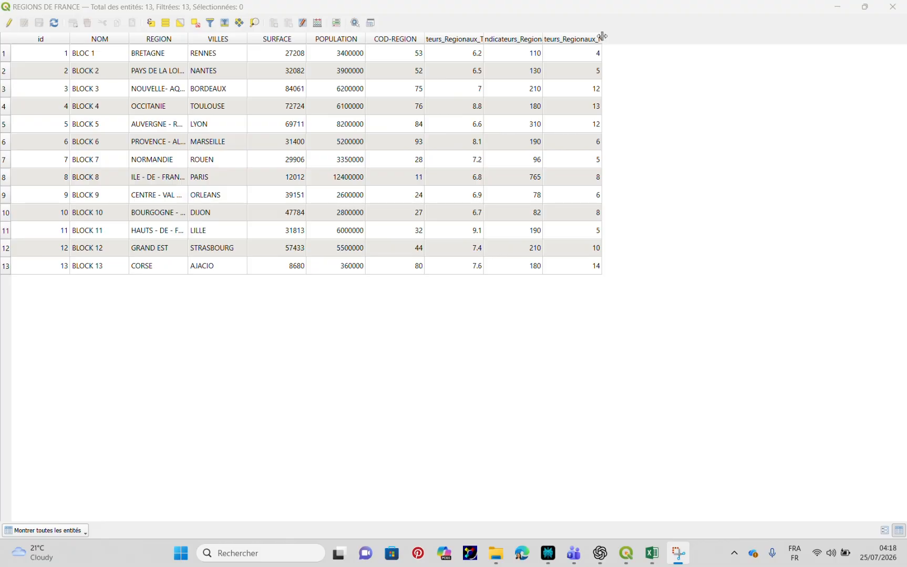
{"action": "left_click_drag", "start_coordinate": [603, 35], "coordinate": [719, 39]}
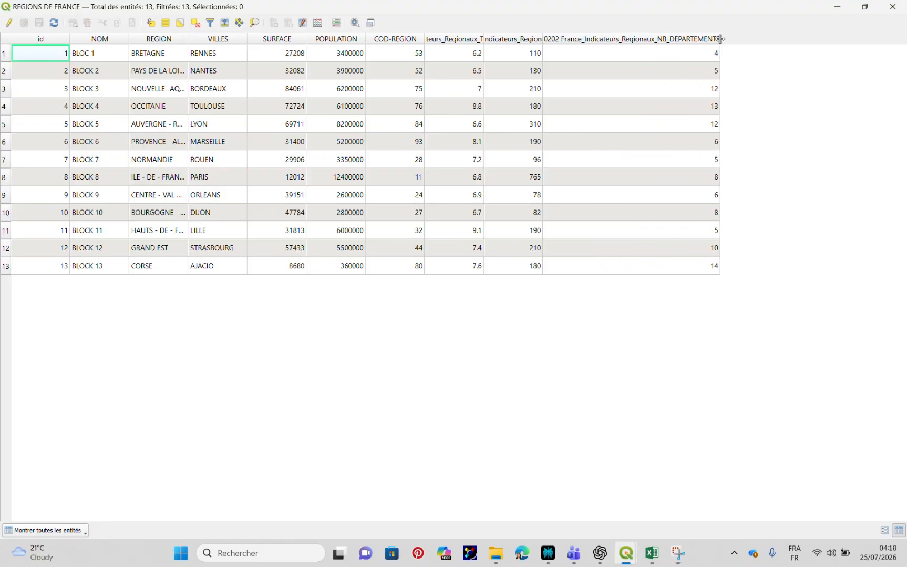
{"action": "left_click_drag", "start_coordinate": [543, 37], "coordinate": [641, 38]}
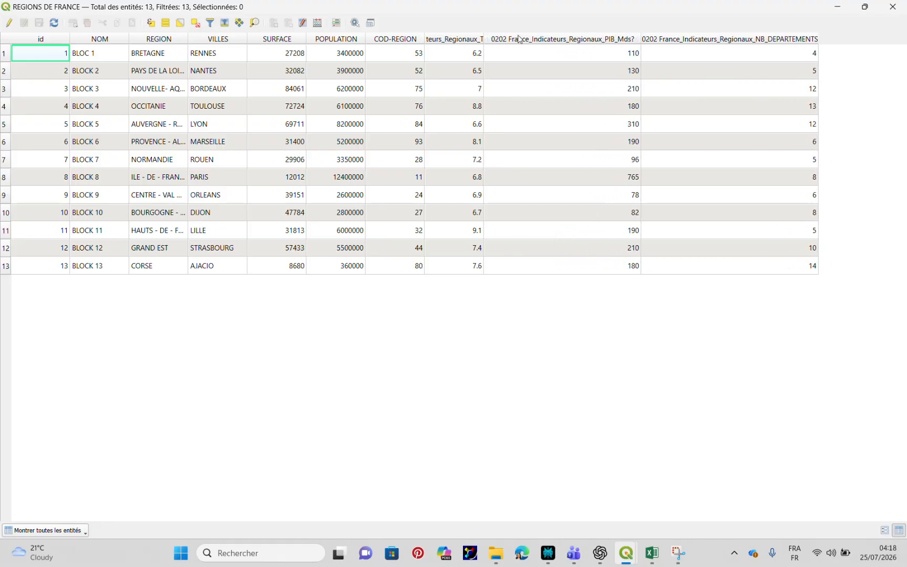
{"action": "key", "text": "super+shift+s"}
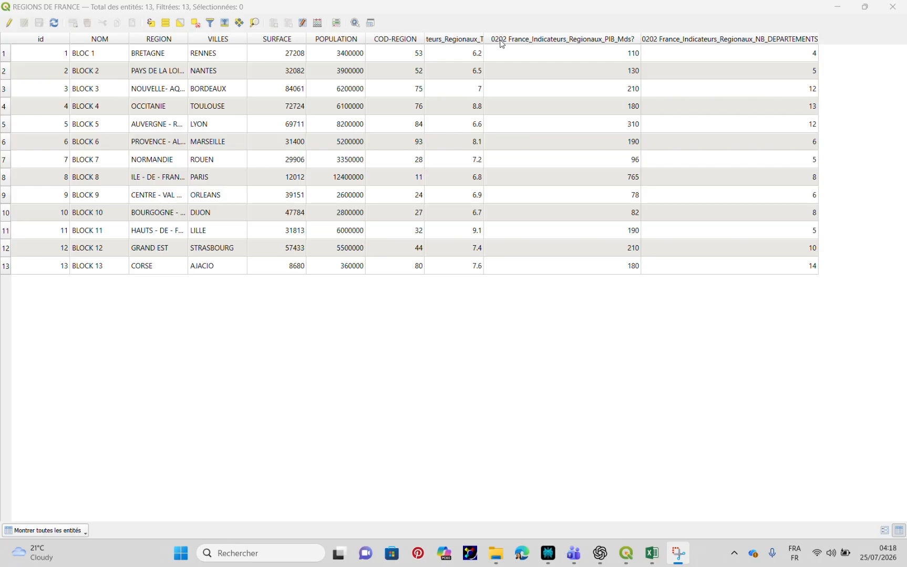
{"action": "left_click", "coordinate": [900, 4]}
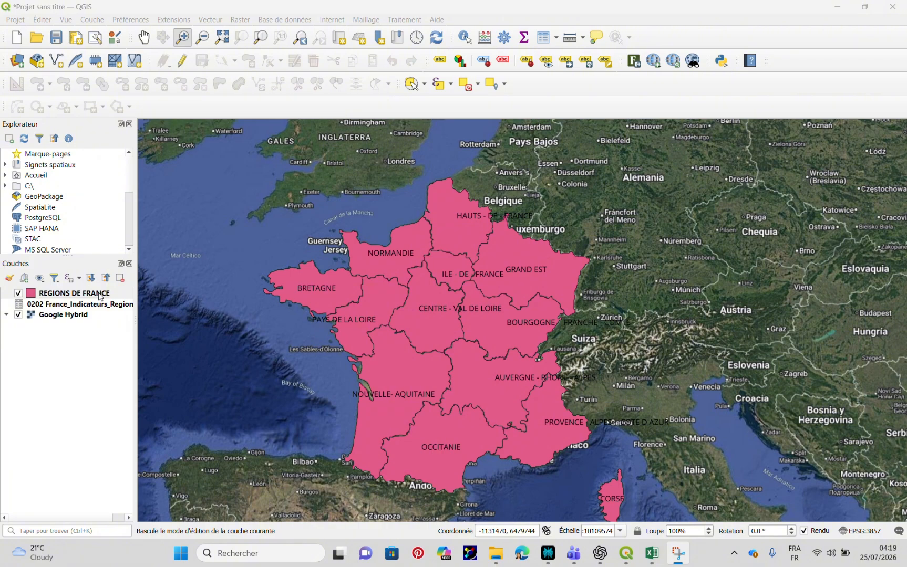
Review the source fields in the 0202 France_Indicateurs_Regionaux attribute table, then close it.
{"action": "left_click", "coordinate": [105, 306]}
{"action": "right_click", "coordinate": [105, 308]}
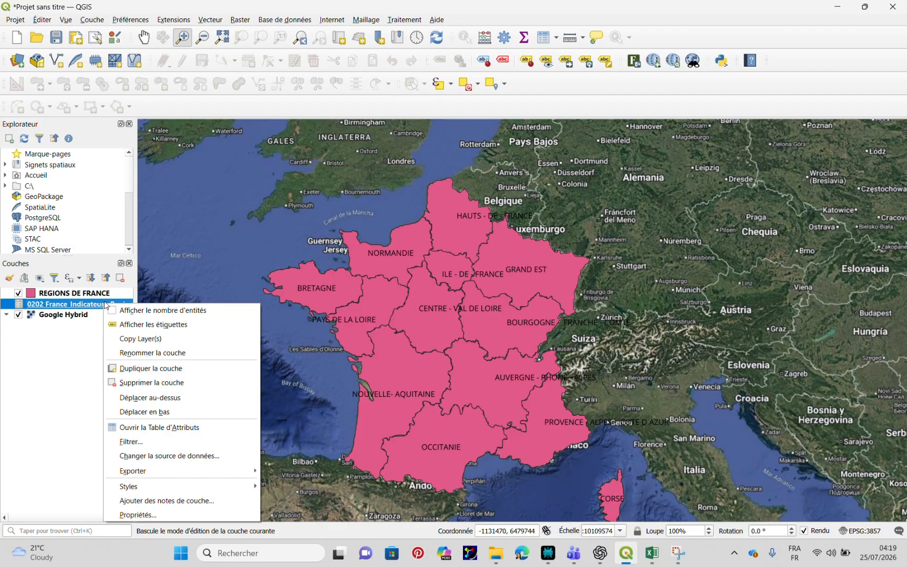
{"action": "left_click", "coordinate": [169, 428]}
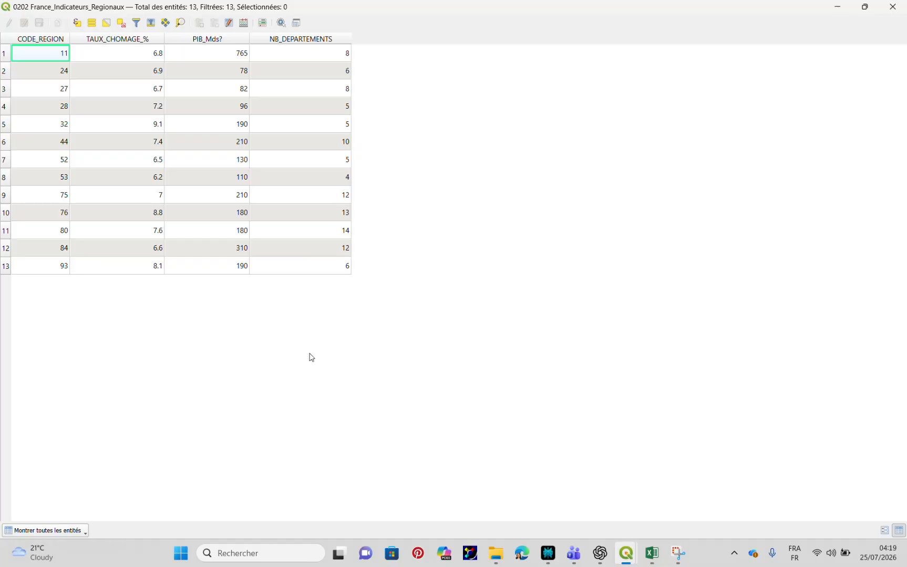
{"action": "left_click", "coordinate": [892, 6]}
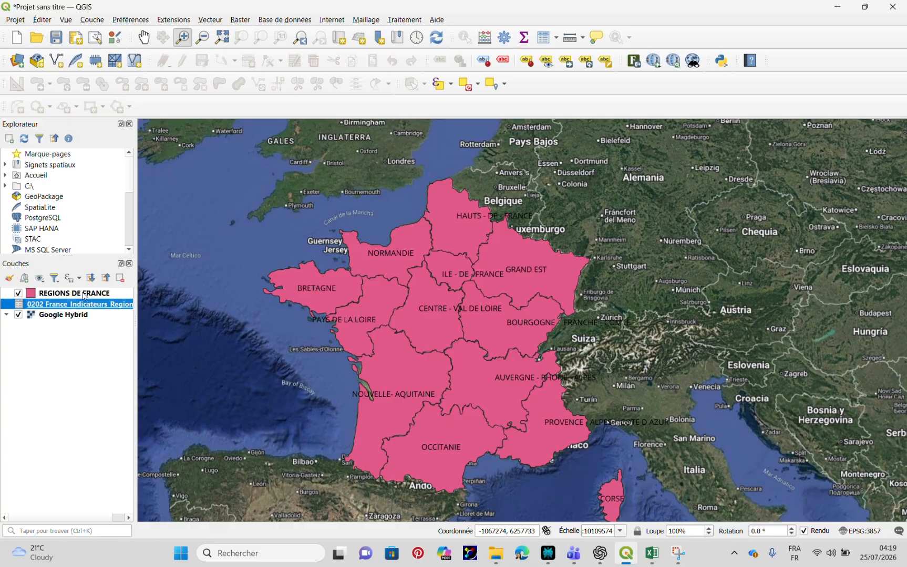